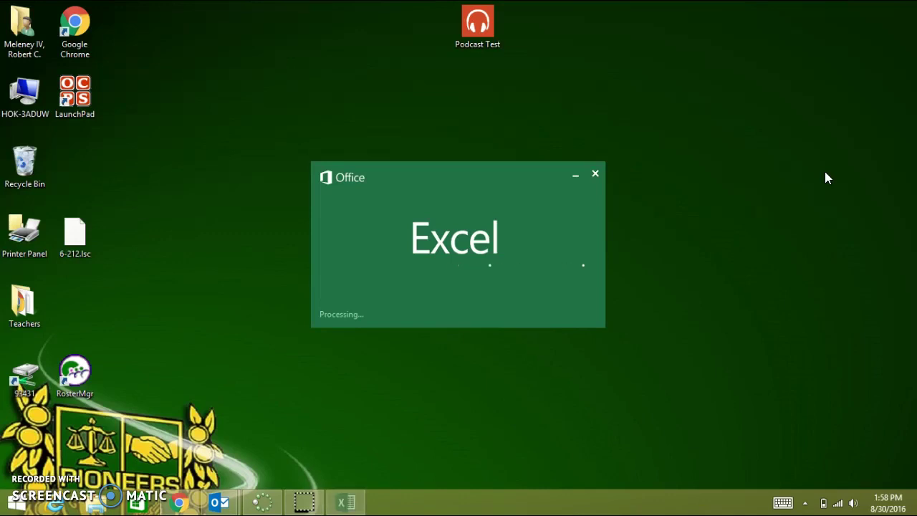
# Maximize the blank workbook's window and set the sheet zoom to 140%.
pyautogui.click(436, 340)
pyautogui.click(436, 333)
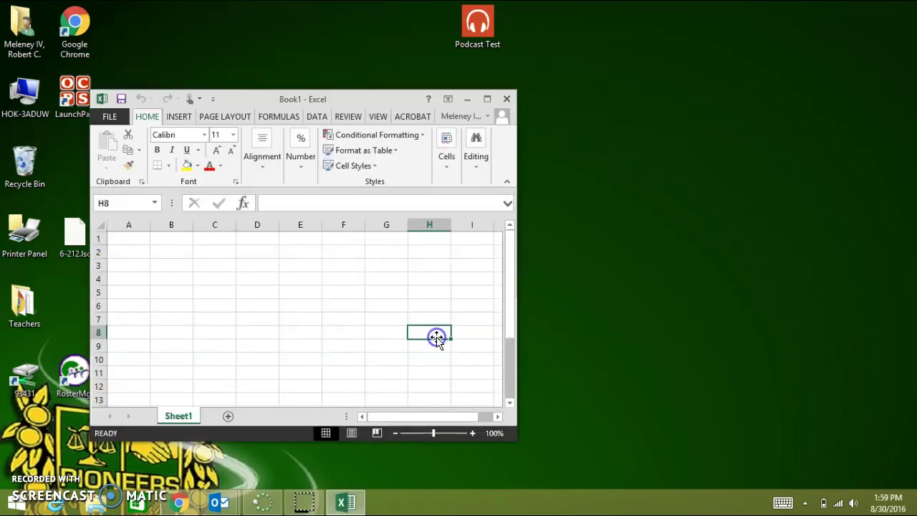
pyautogui.click(487, 99)
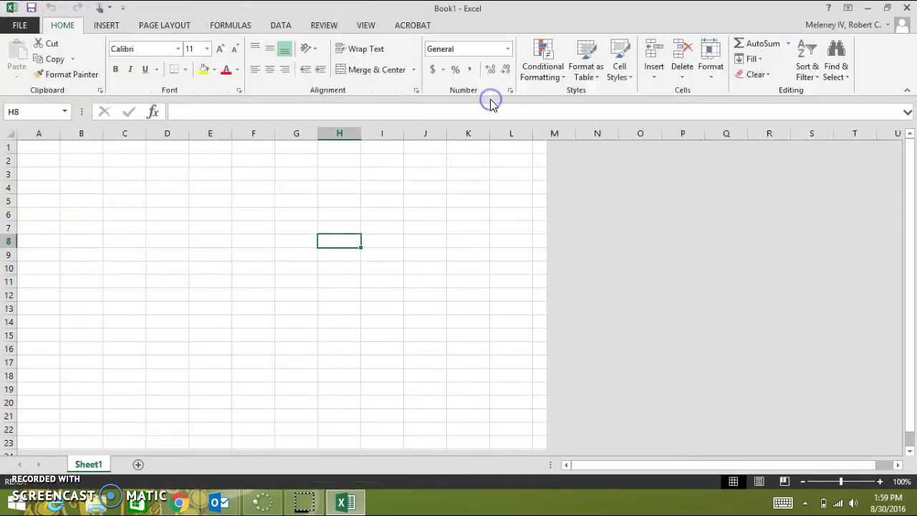
pyautogui.click(880, 482)
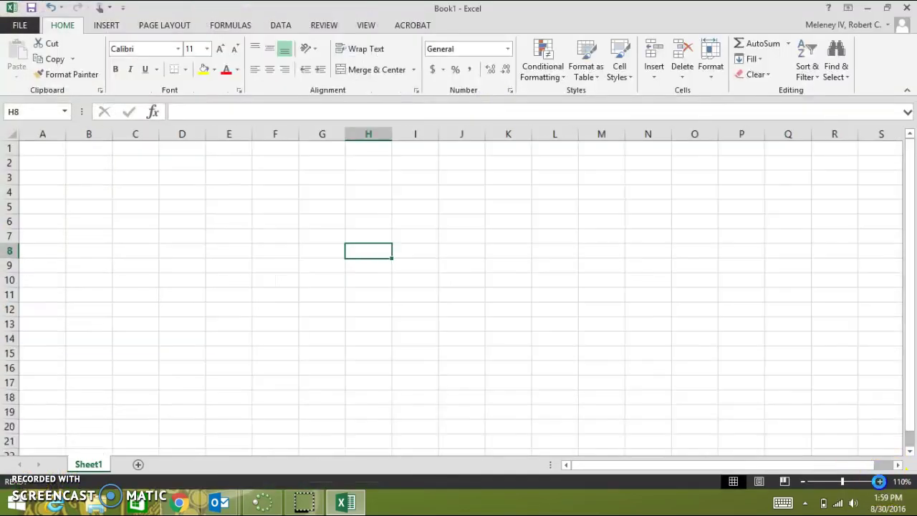
pyautogui.click(881, 481)
pyautogui.click(880, 481)
pyautogui.click(880, 482)
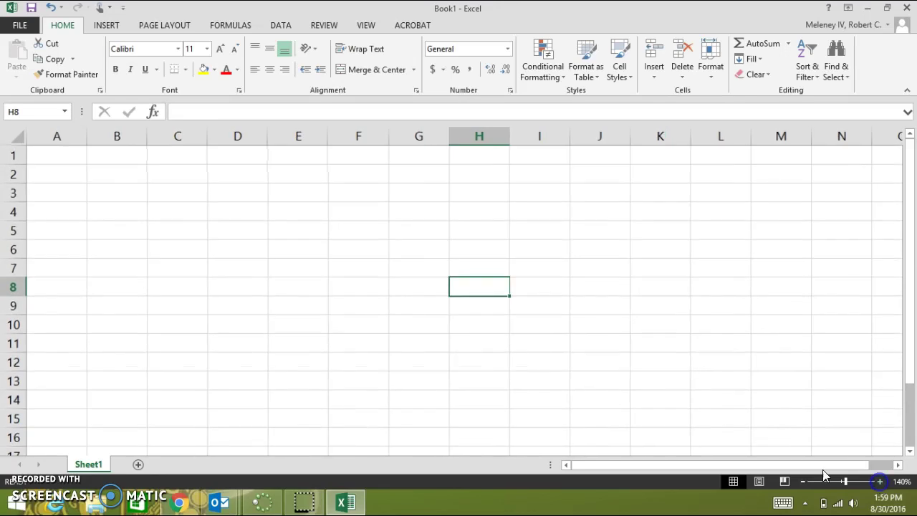
# Enter the title GPA CALCULATOR in cell A1.
pyautogui.click(70, 156)
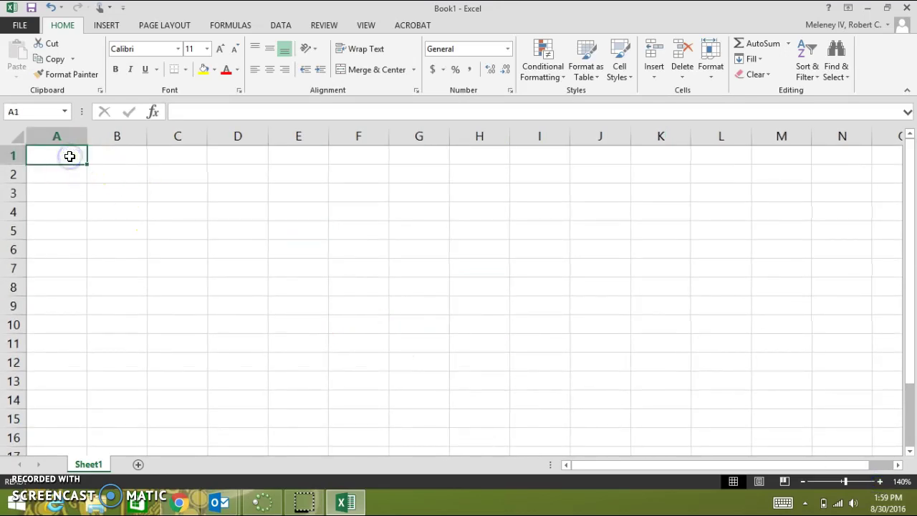
pyautogui.write('GPA CALCULAT')
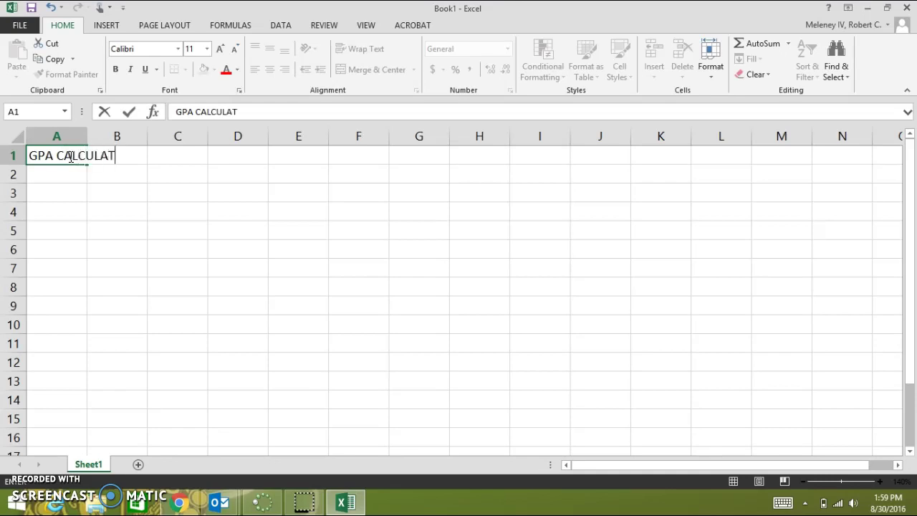
pyautogui.write('OR')
# Enter the column headings Class, Percentage, Grade and Value in cells A2 to D2.
pyautogui.click(70, 176)
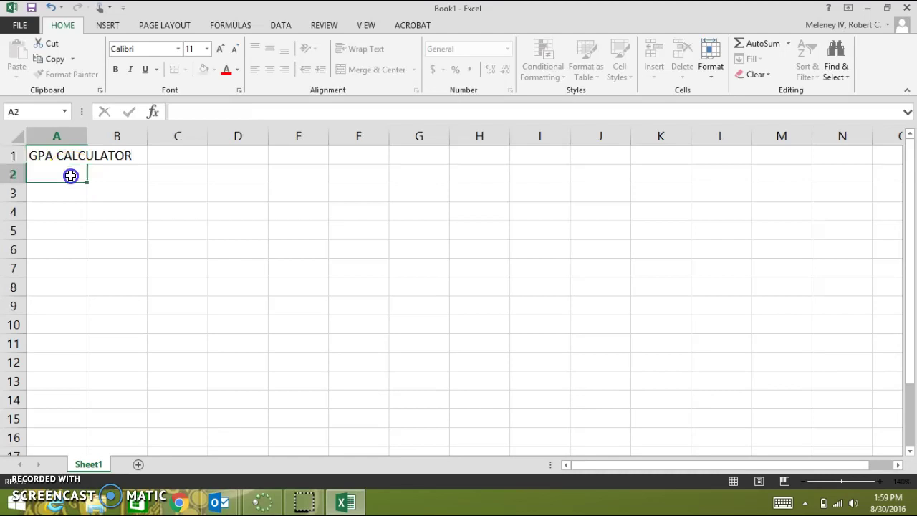
pyautogui.write('Class')
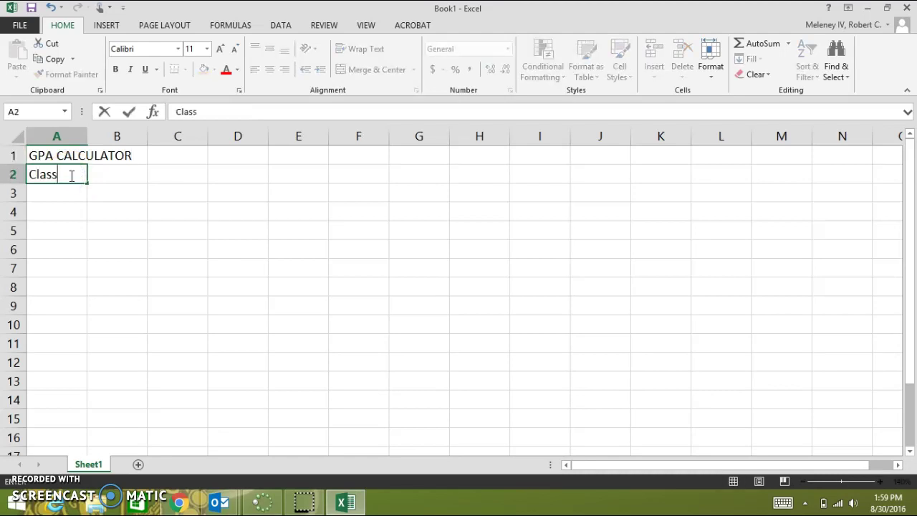
pyautogui.press('Tab')
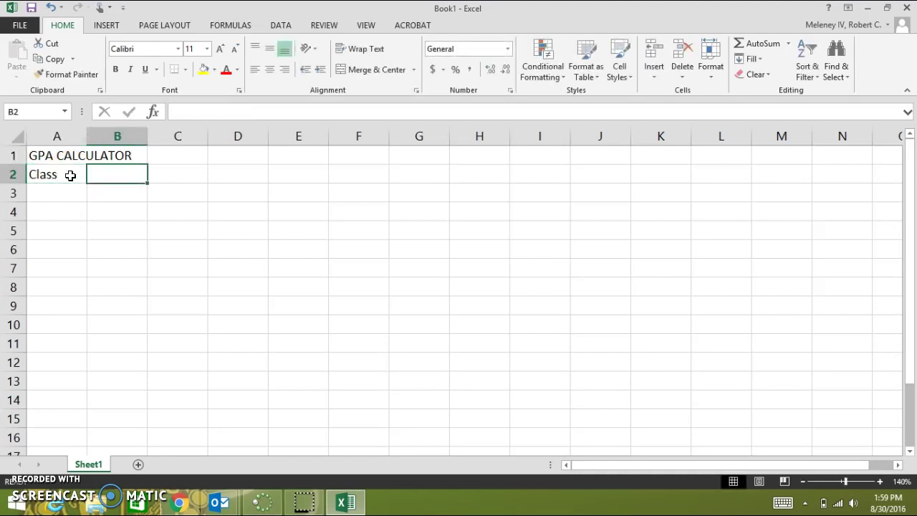
pyautogui.write('A')
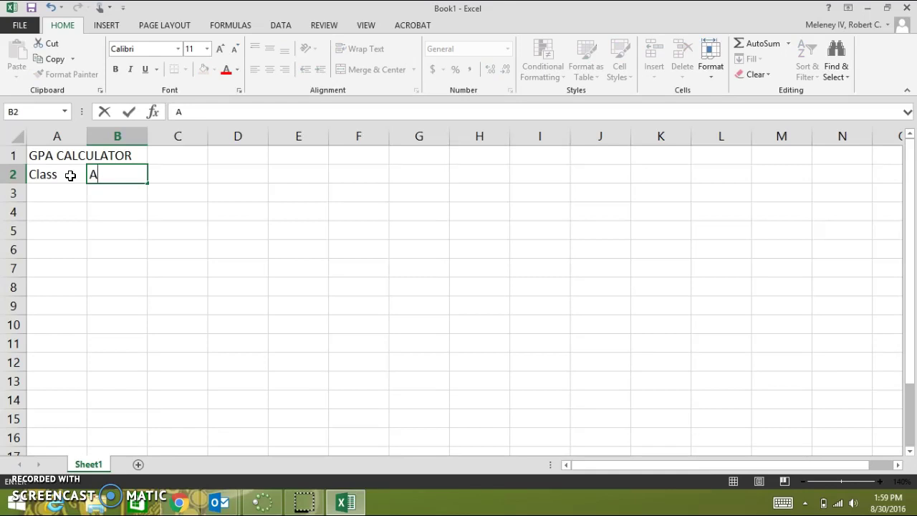
pyautogui.write('ercentage')
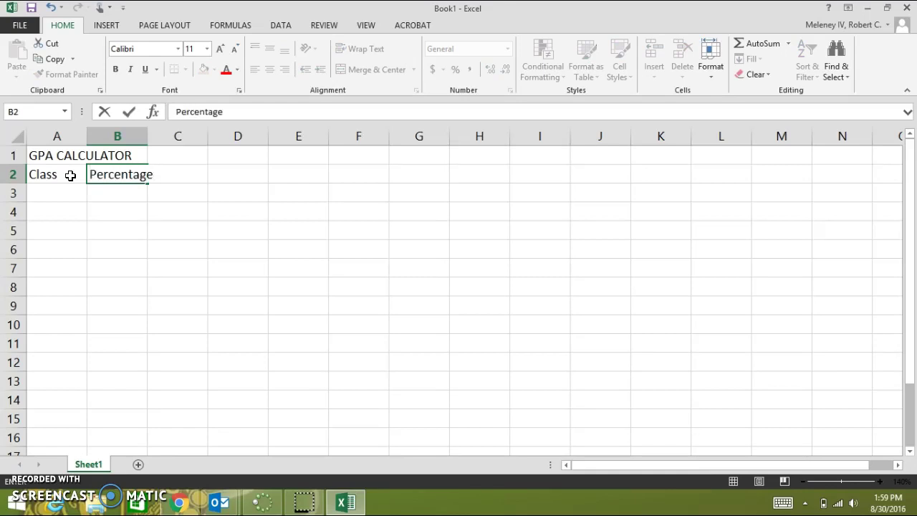
pyautogui.press('Tab')
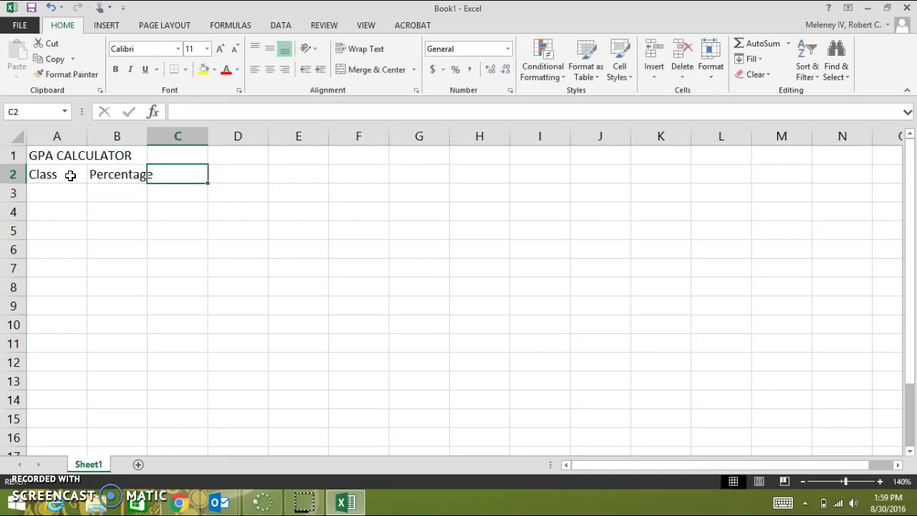
pyautogui.write('Grade')
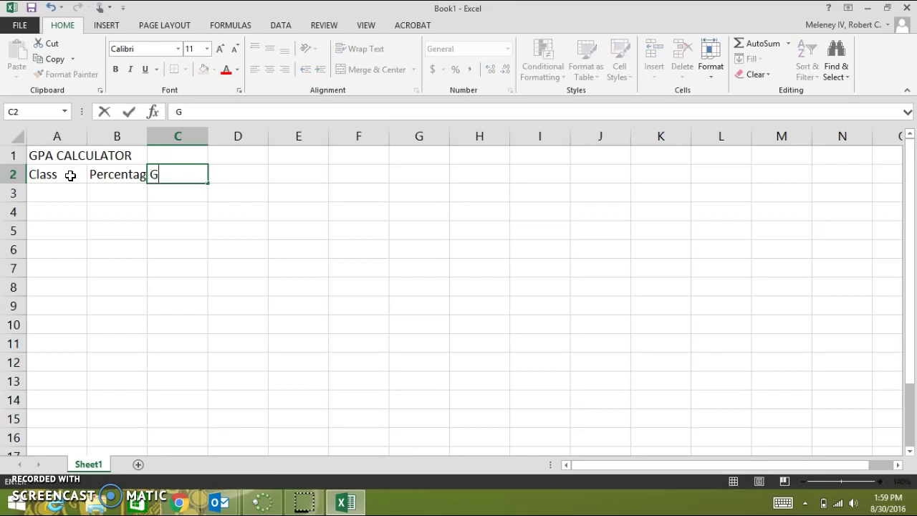
pyautogui.press('Tab')
pyautogui.write('Val')
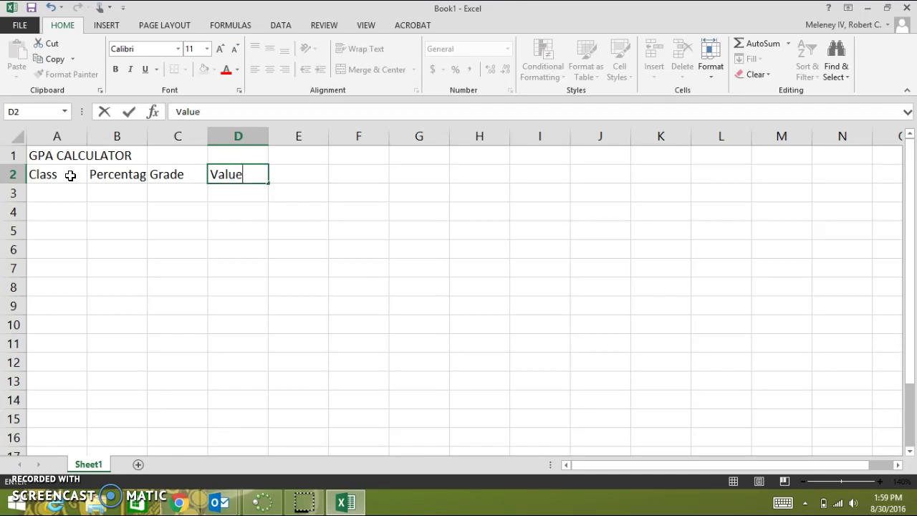
# AutoFit column B to its Percentage heading, and merge and center the title across A1:D1.
pyautogui.click(144, 134)
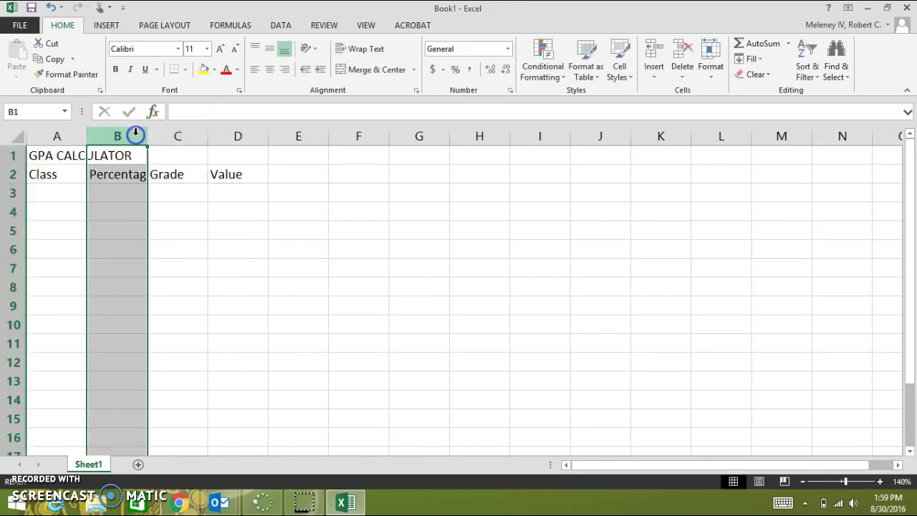
pyautogui.moveTo(148, 135); pyautogui.dragTo(174, 135)
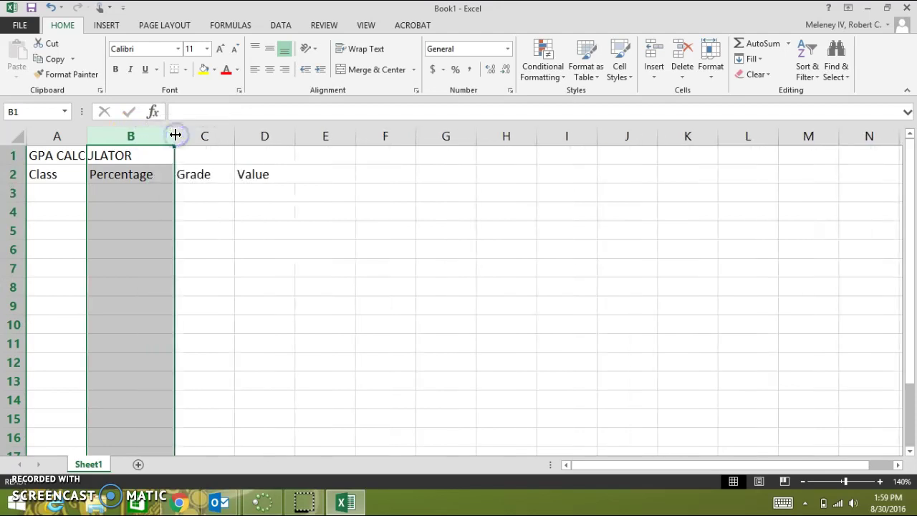
pyautogui.doubleClick(175, 134)
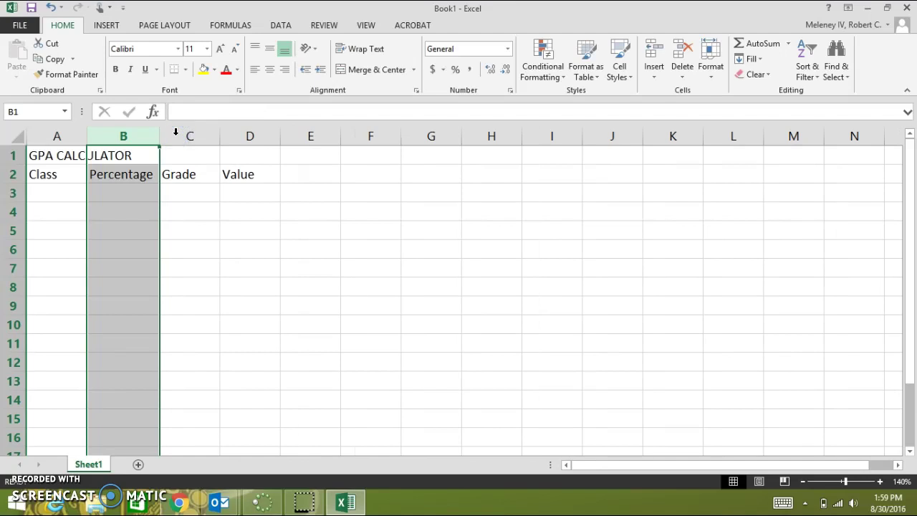
pyautogui.moveTo(66, 155); pyautogui.dragTo(246, 155)
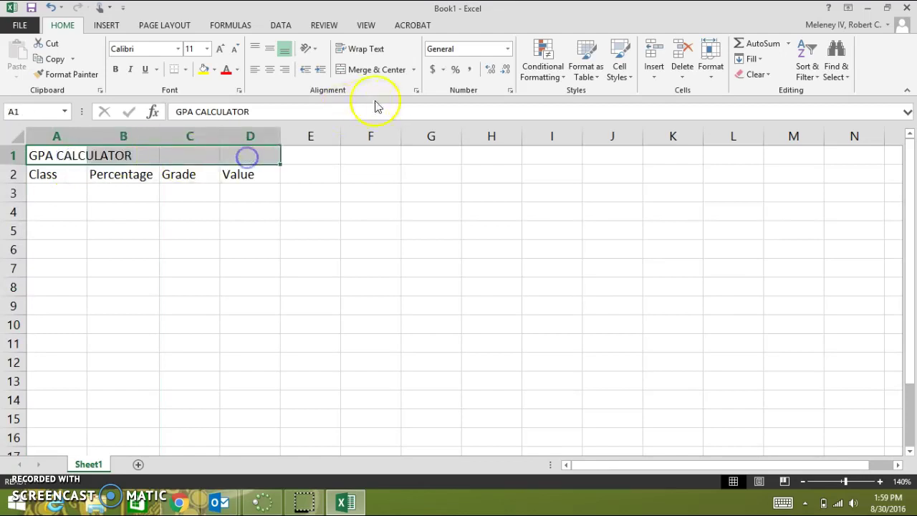
pyautogui.click(381, 70)
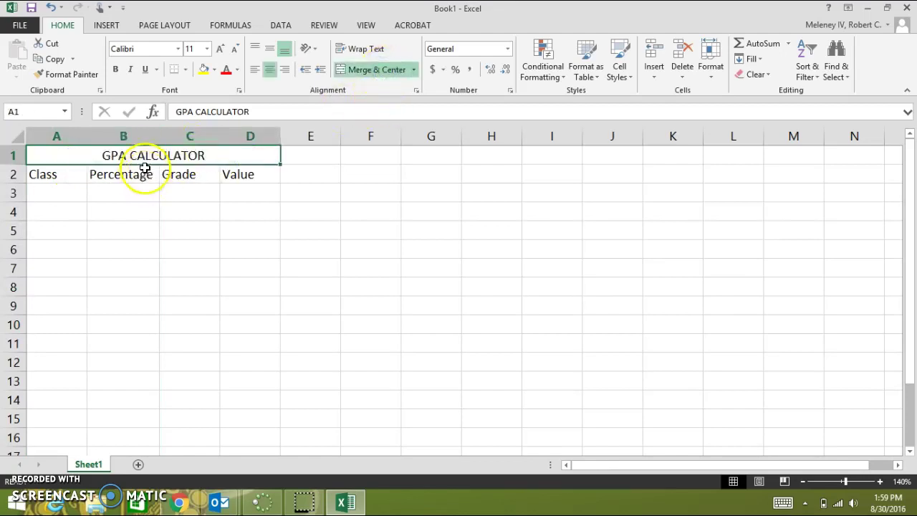
# Fill A3 to A9 under Class with BSA, DIT, DIT, Planning, DIT, AOT and DIT.
pyautogui.click(63, 197)
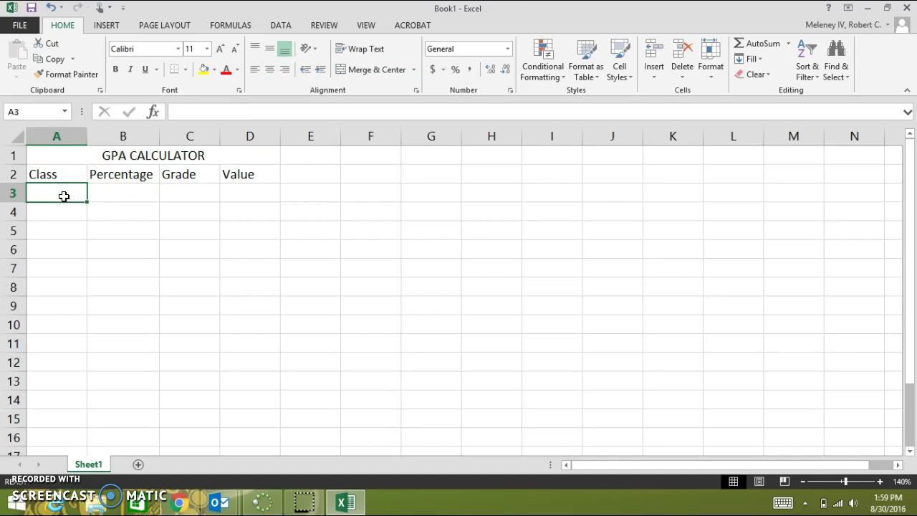
pyautogui.write('BSA')
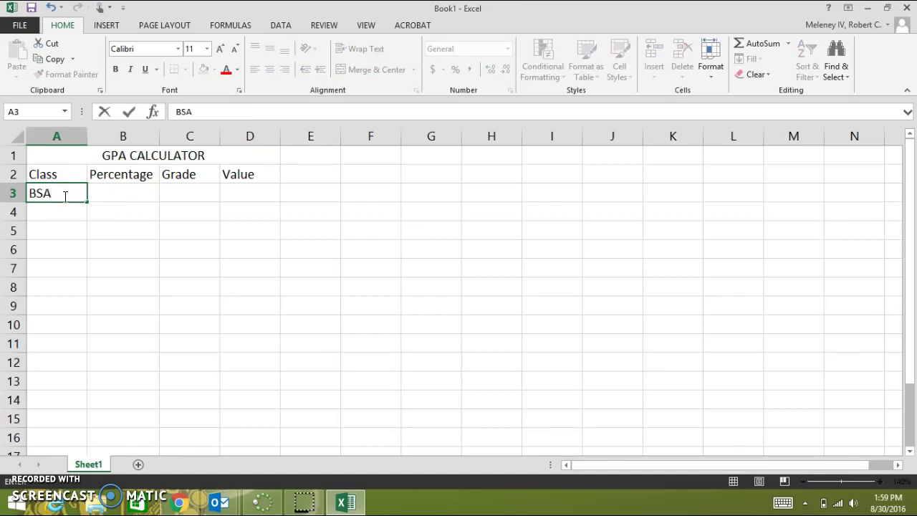
pyautogui.press('Return')
pyautogui.write('DIT')
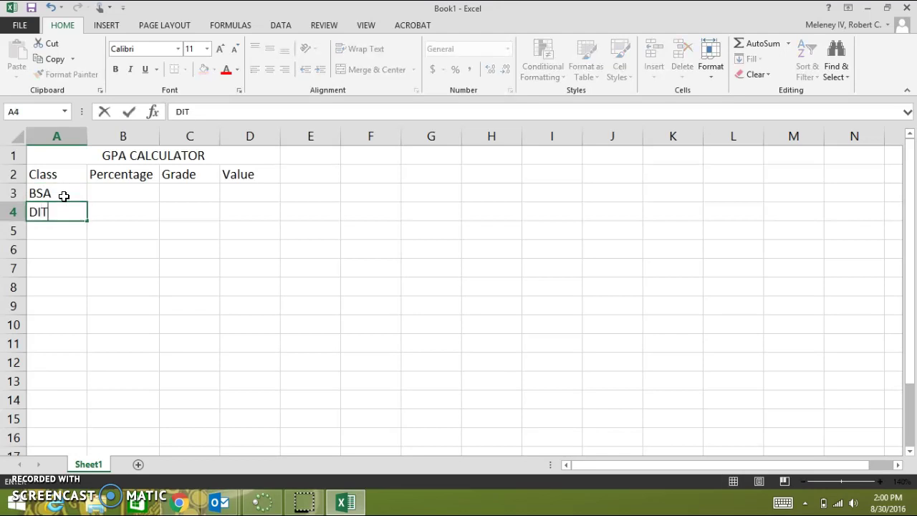
pyautogui.press('Return')
pyautogui.write('DIT')
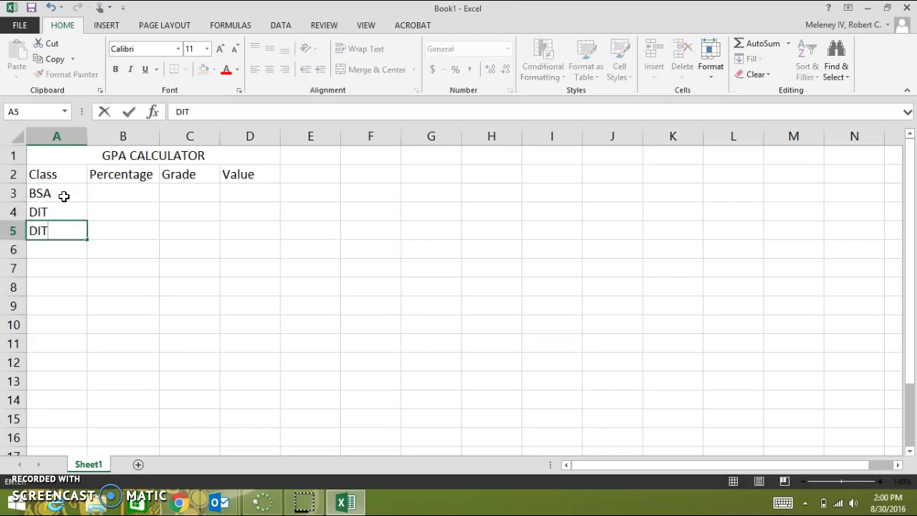
pyautogui.press('Return')
pyautogui.write('Planning')
pyautogui.press('Return')
pyautogui.write('DIT')
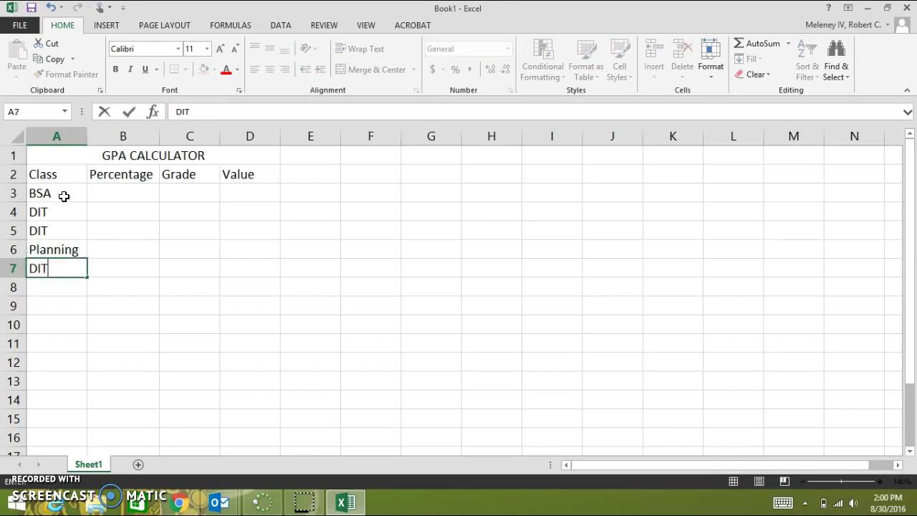
pyautogui.press('Return')
pyautogui.write('AOT')
pyautogui.press('Return')
pyautogui.write('DIT')
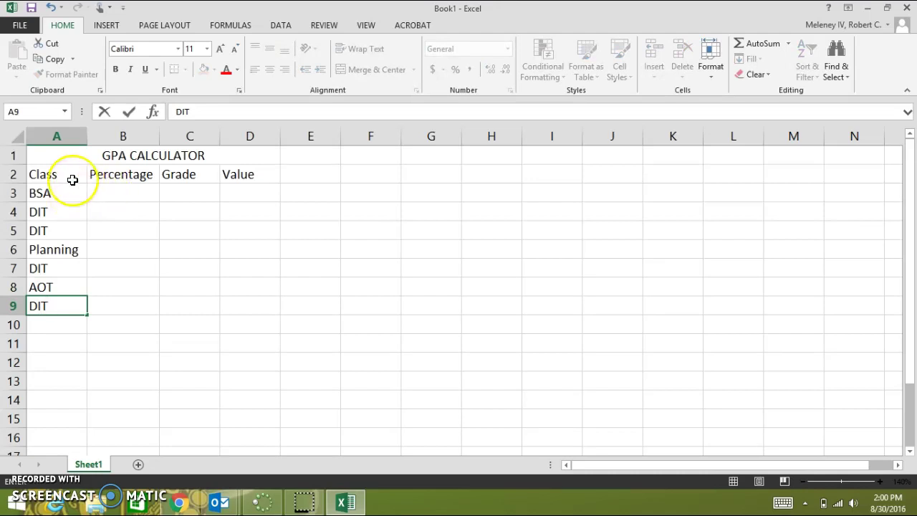
pyautogui.click(73, 179)
# Apply all borders to the table range A1:D9.
pyautogui.moveTo(125, 155); pyautogui.dragTo(124, 305)
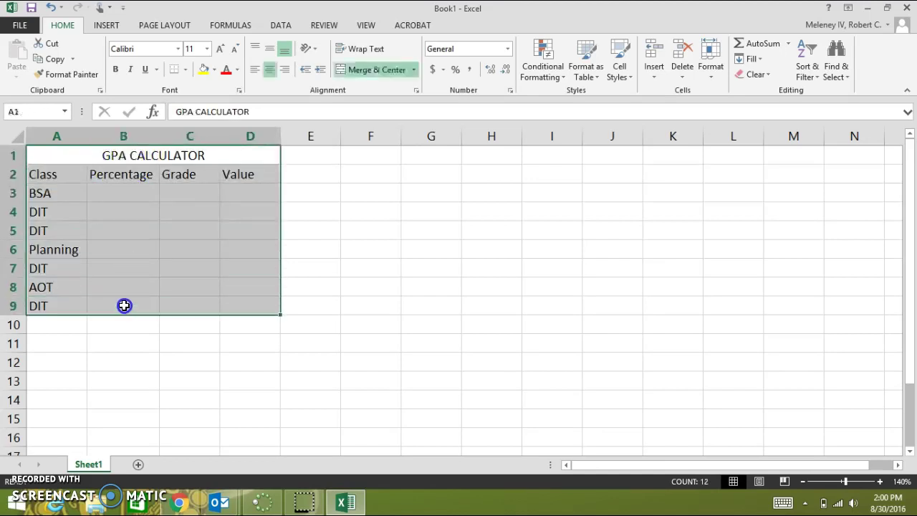
pyautogui.click(185, 69)
pyautogui.click(199, 187)
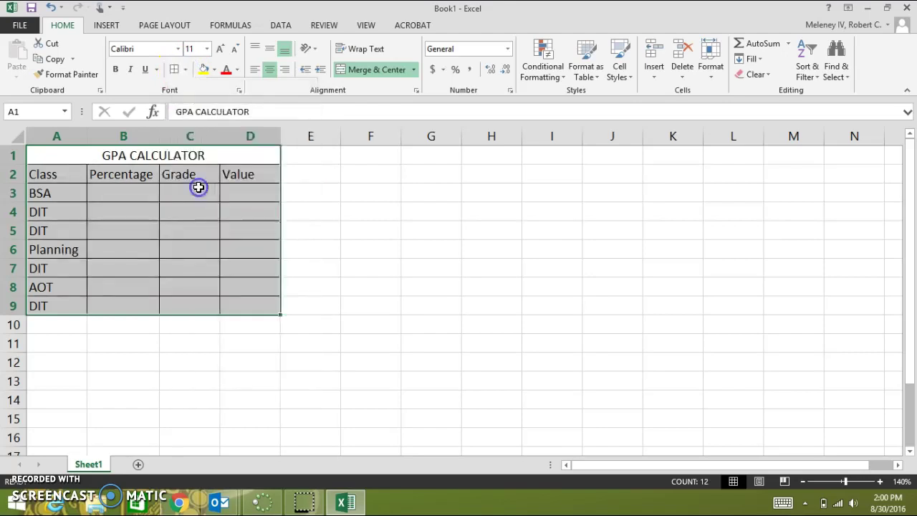
# Fill B3 to B9 under Percentage with 98, 88, 92, 94, 96, 86 and 91.
pyautogui.click(129, 193)
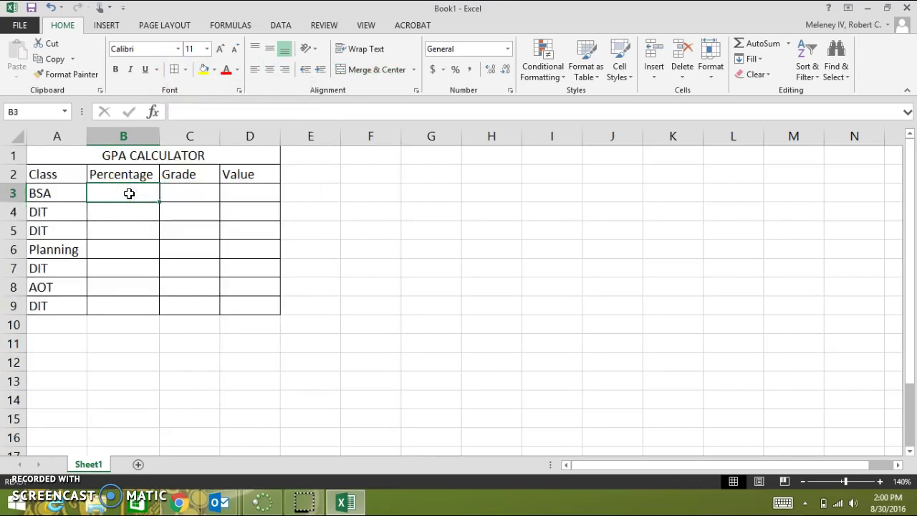
pyautogui.write('98')
pyautogui.press('Return')
pyautogui.write('88')
pyautogui.press('Return')
pyautogui.write('92')
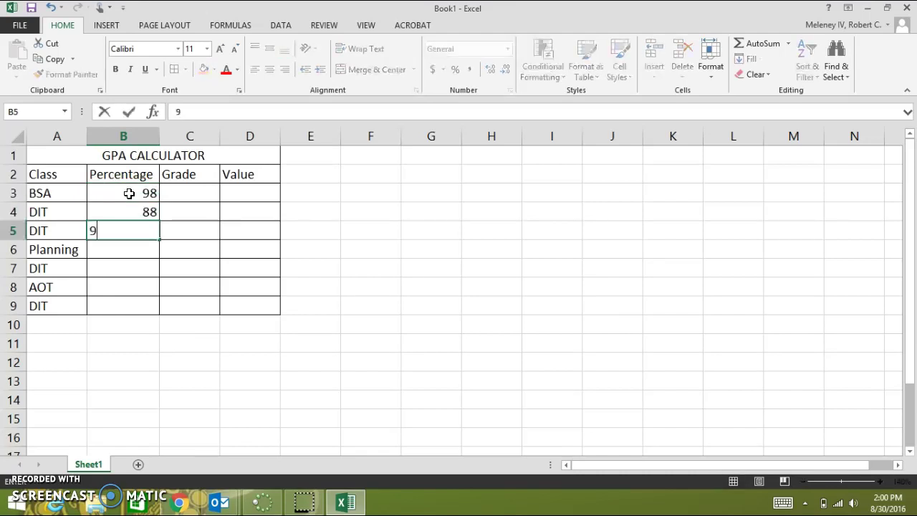
pyautogui.press('Return')
pyautogui.write('94')
pyautogui.press('Return')
pyautogui.write('9')
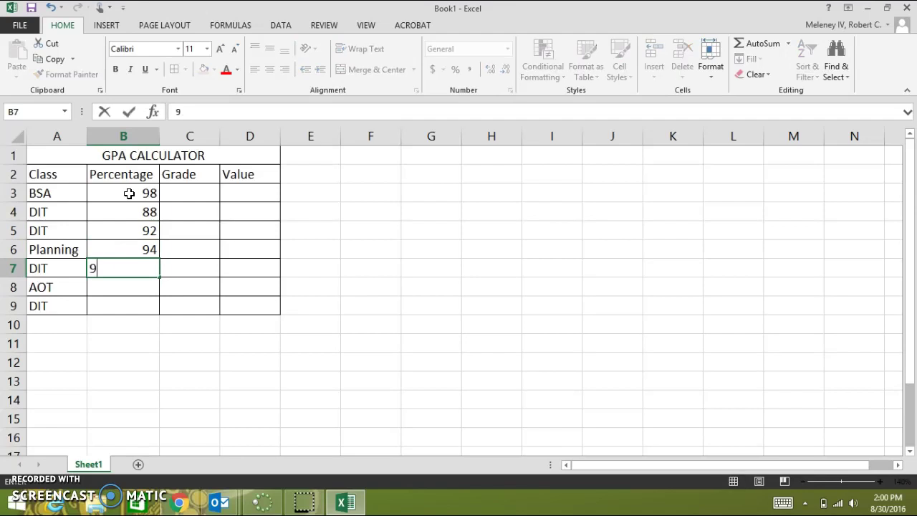
pyautogui.write('6')
pyautogui.press('Return')
pyautogui.write('86')
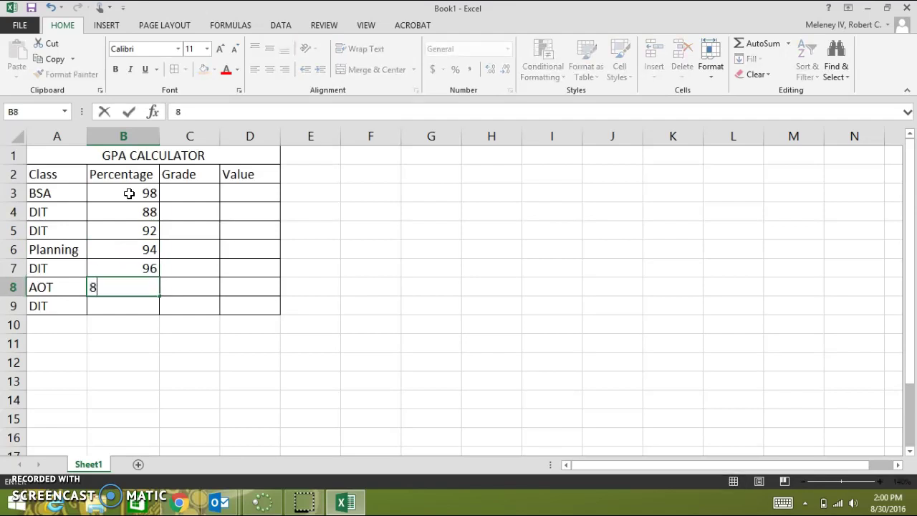
pyautogui.press('Return')
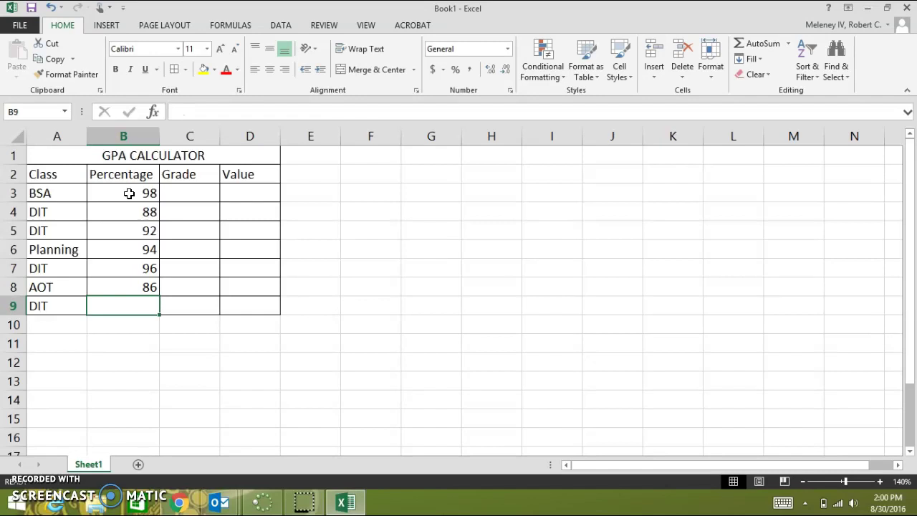
pyautogui.write('91')
pyautogui.press('Return')
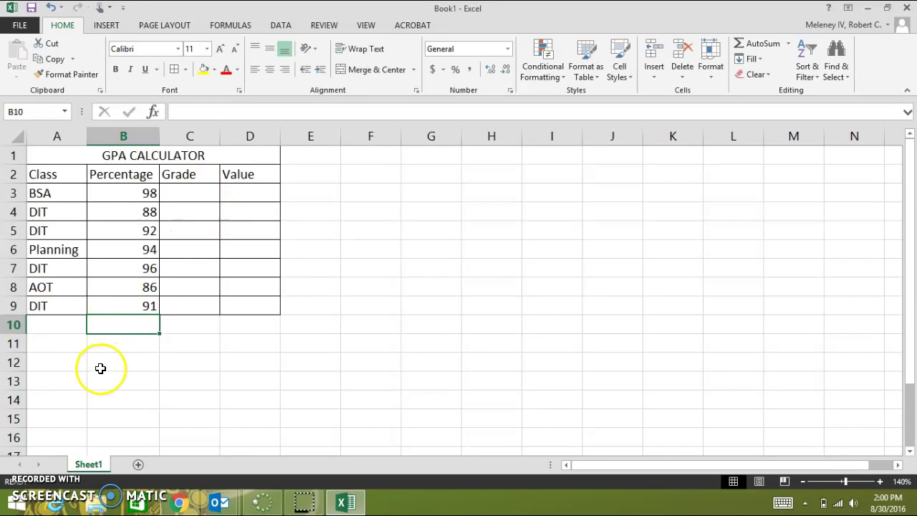
# Enter 0, F and 0 in A13 to C13 as the first row of a grade lookup table below the class list.
pyautogui.scroll(-1, 100, 372)
pyautogui.scroll(1, 103, 378)
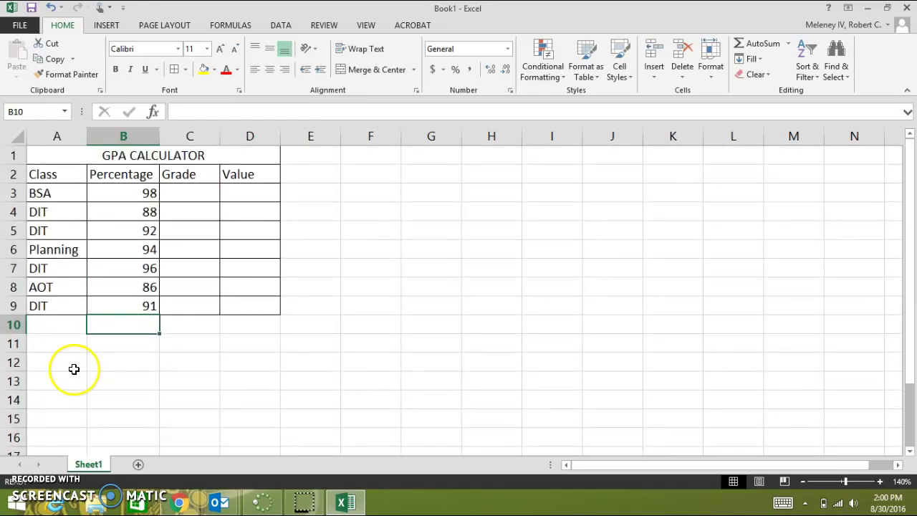
pyautogui.click(66, 363)
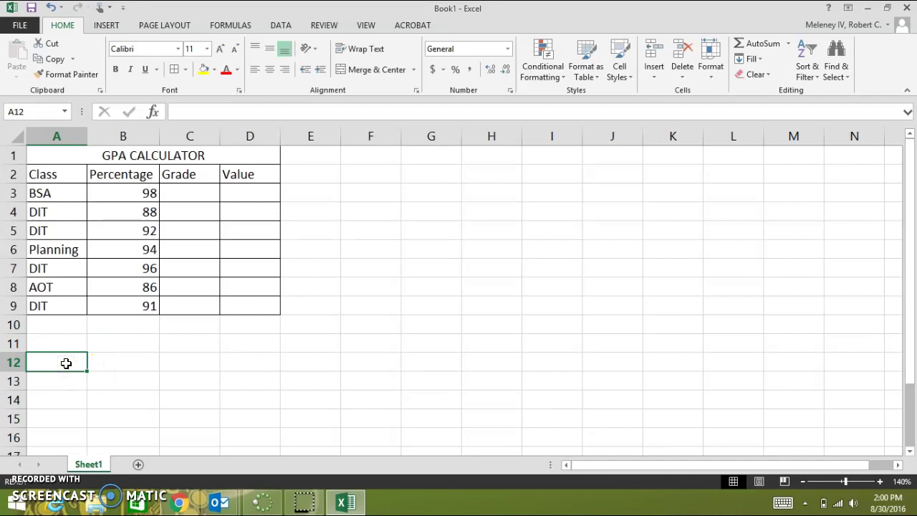
pyautogui.click(60, 385)
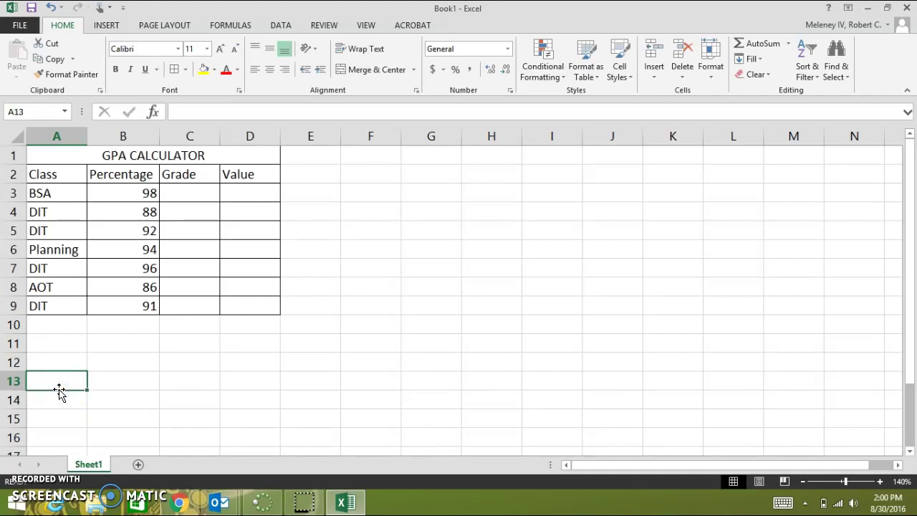
pyautogui.write('0')
pyautogui.press('Tab')
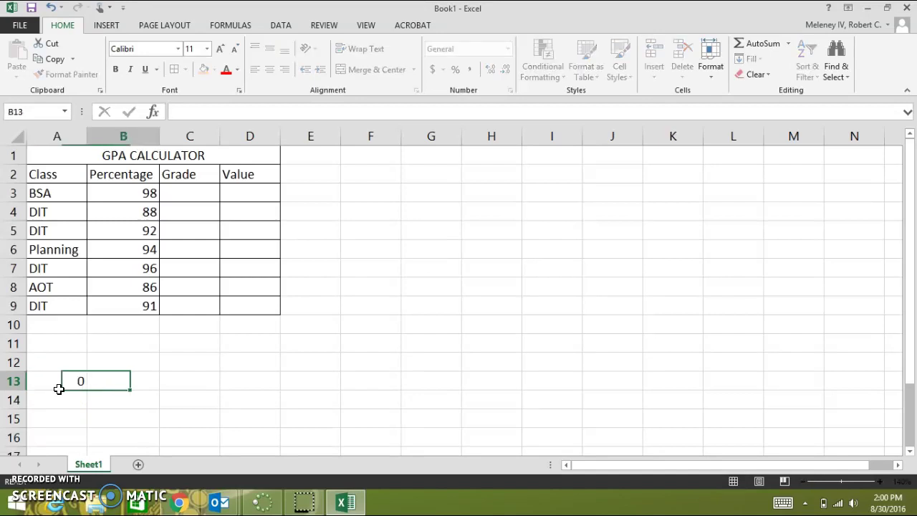
pyautogui.write('F')
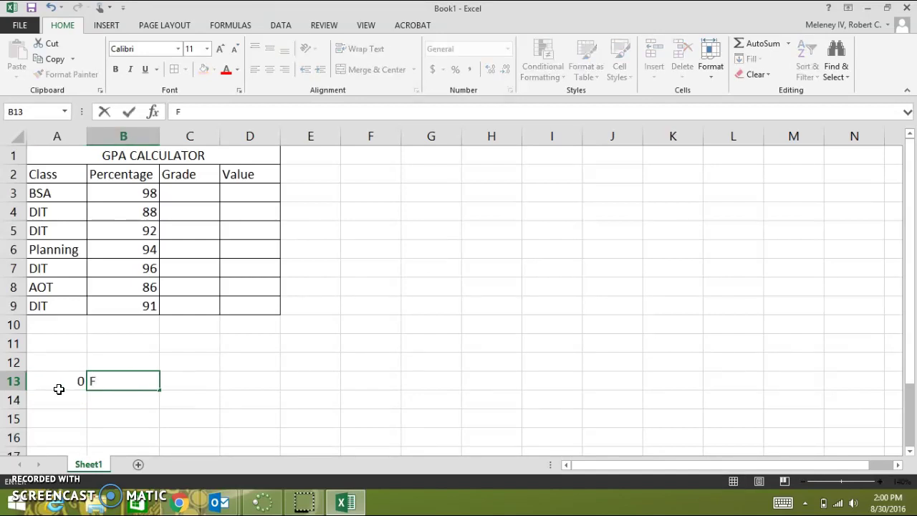
pyautogui.press('Tab')
pyautogui.write('0')
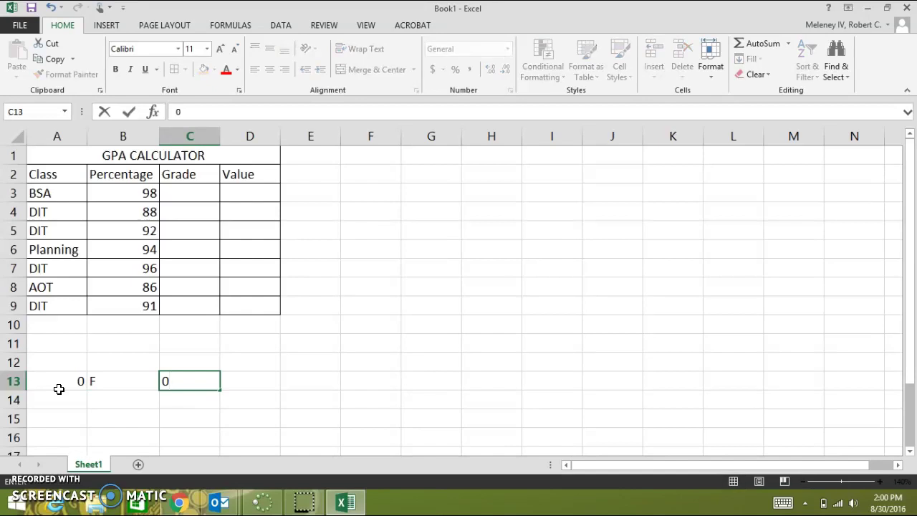
pyautogui.press('Return')
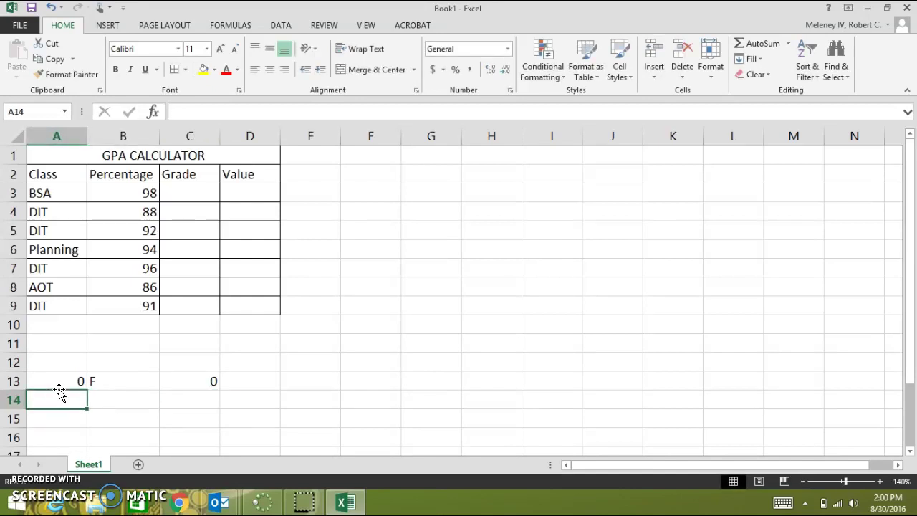
# Add a lookup row in A14 to C14 with 59.5, D and 1.
pyautogui.write('59.5')
pyautogui.press('Tab')
pyautogui.write('D')
pyautogui.press('Tab')
pyautogui.write('1')
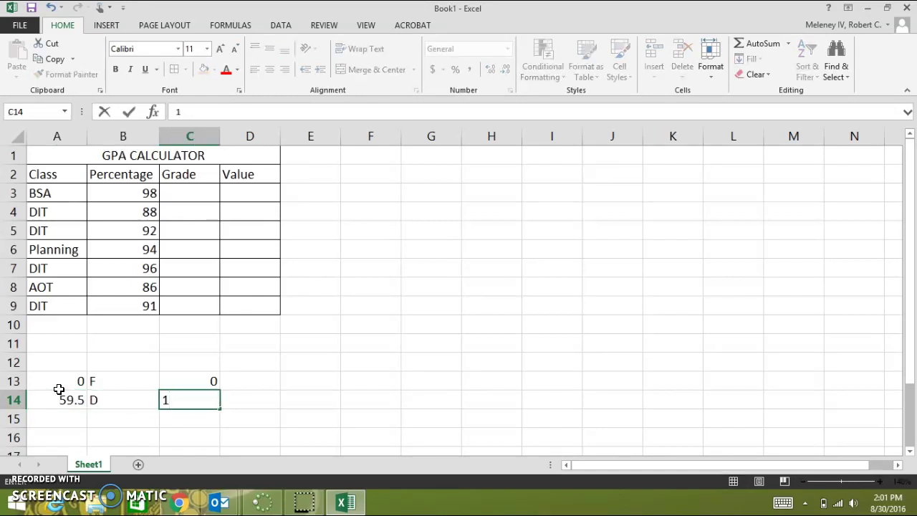
pyautogui.press('Return')
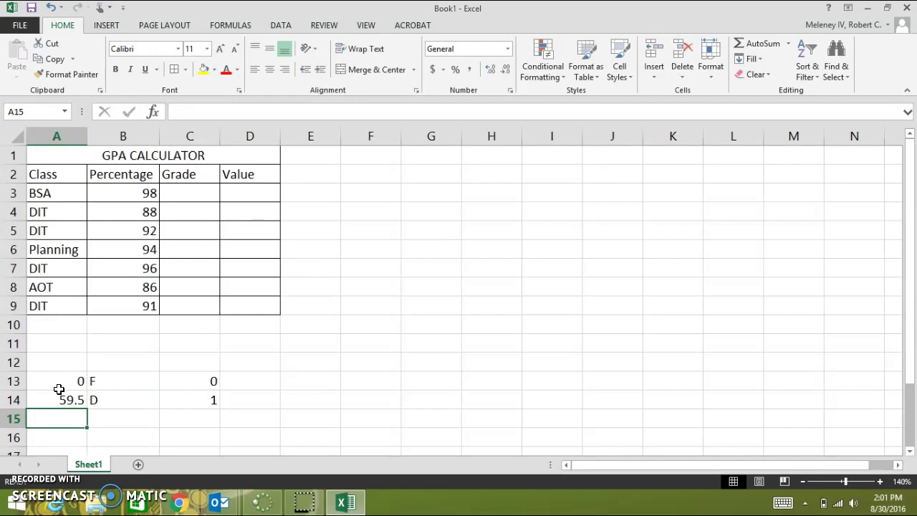
# Add a lookup row in A15 to C15 with 69.5, C and 2.
pyautogui.write('69.5')
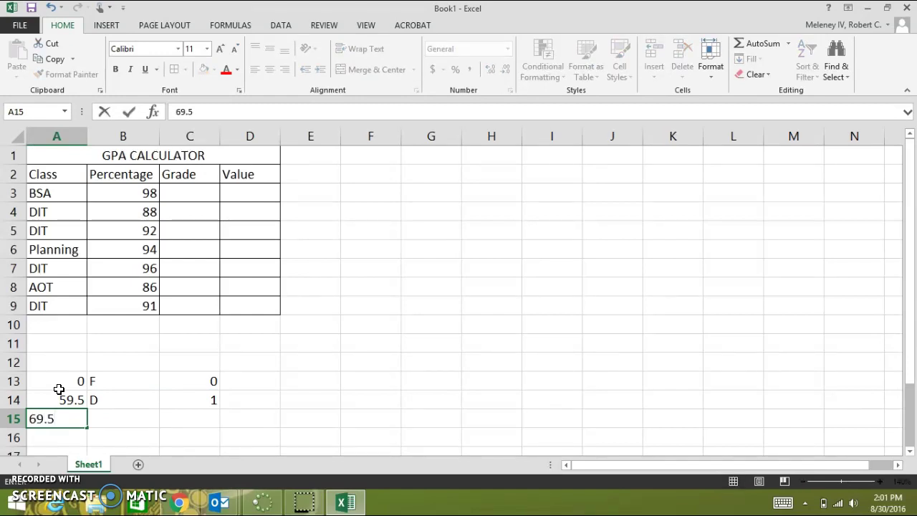
pyautogui.press('Tab')
pyautogui.write('C')
pyautogui.press('Tab')
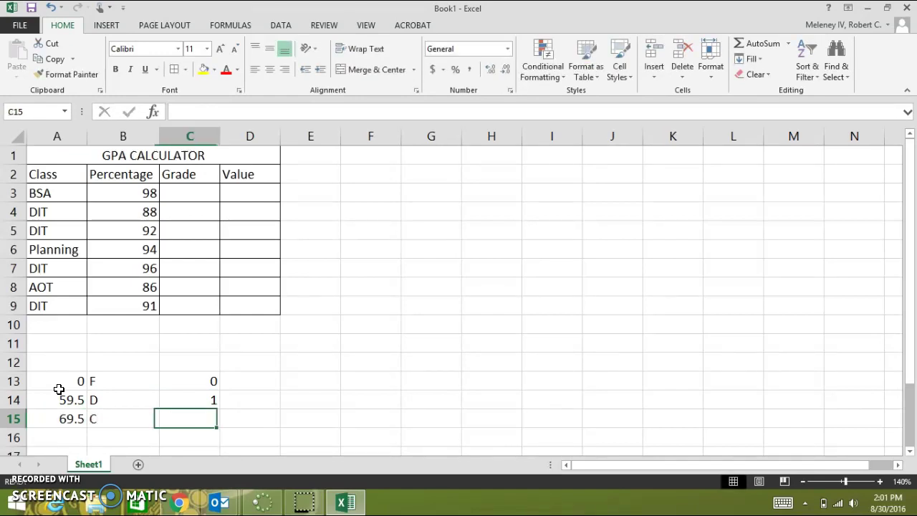
pyautogui.write('2')
pyautogui.press('Return')
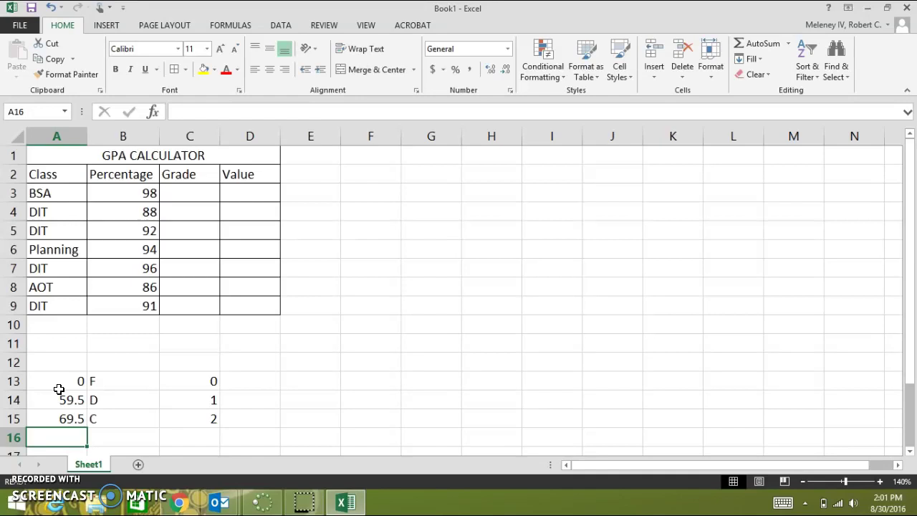
# Add a lookup row in A16 to C16 with 79.5, B and 3.
pyautogui.write('79.5')
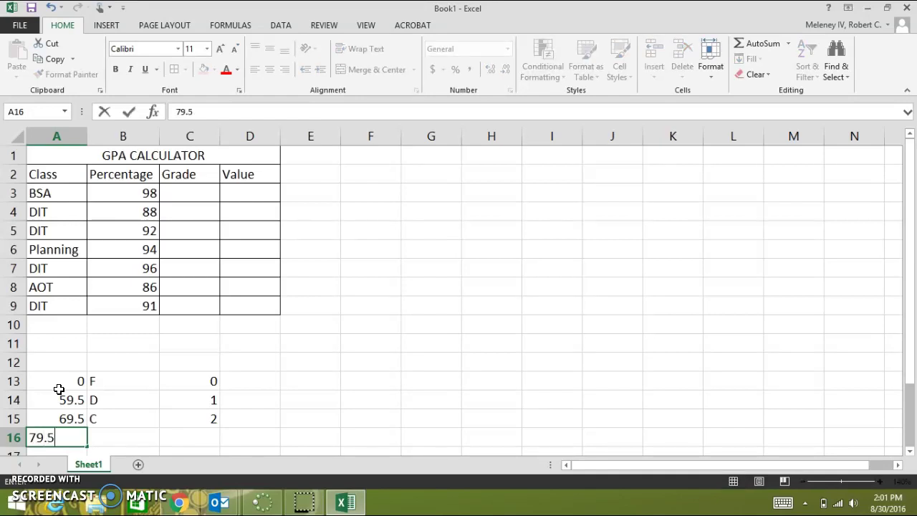
pyautogui.press('Tab')
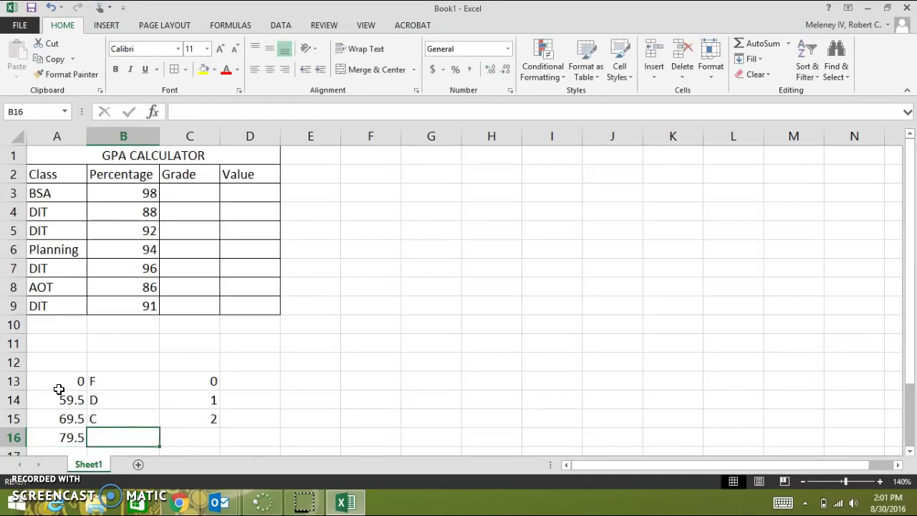
pyautogui.write('B')
pyautogui.press('Tab')
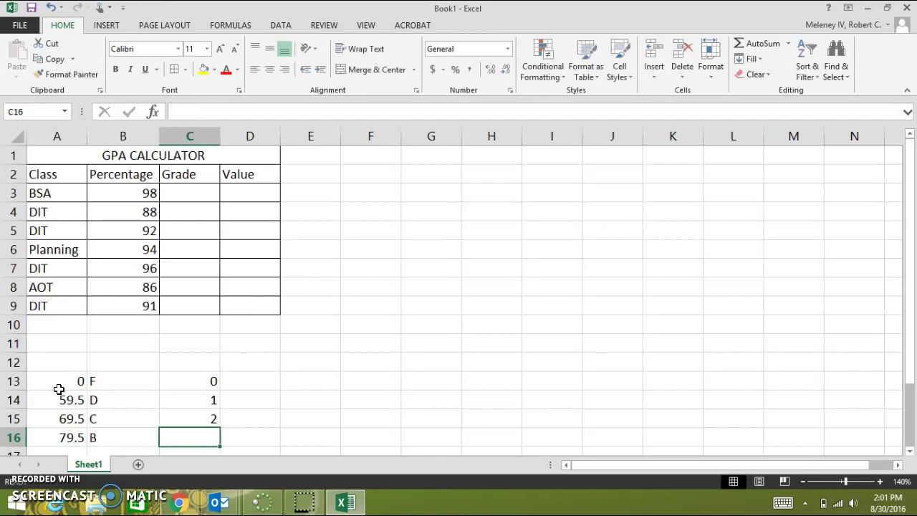
pyautogui.write('3')
pyautogui.press('Return')
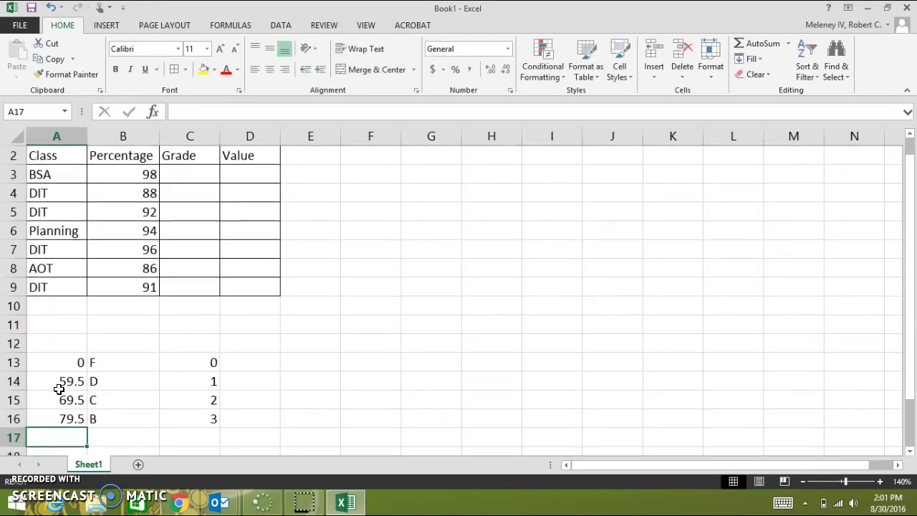
# Add the last lookup row in A17 to C17 with 89.5, A and 4.
pyautogui.write('89.5')
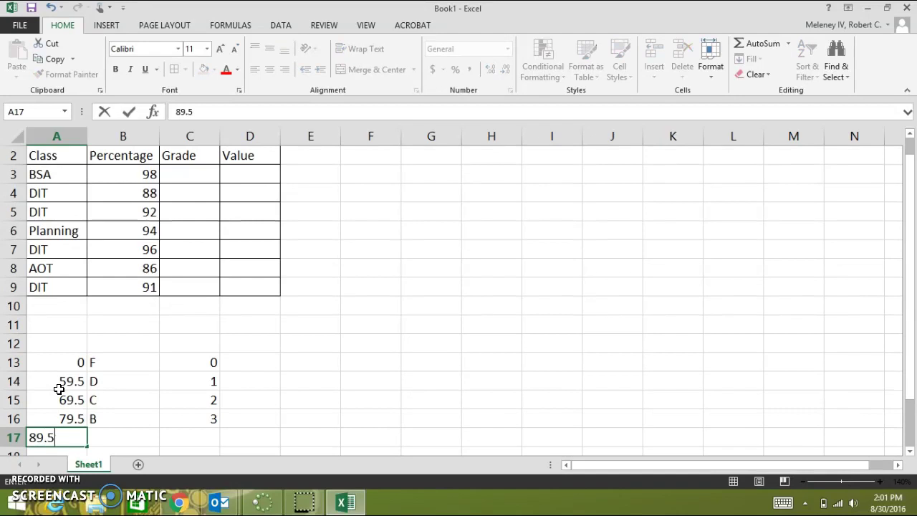
pyautogui.press('Tab')
pyautogui.write('A')
pyautogui.press('Tab')
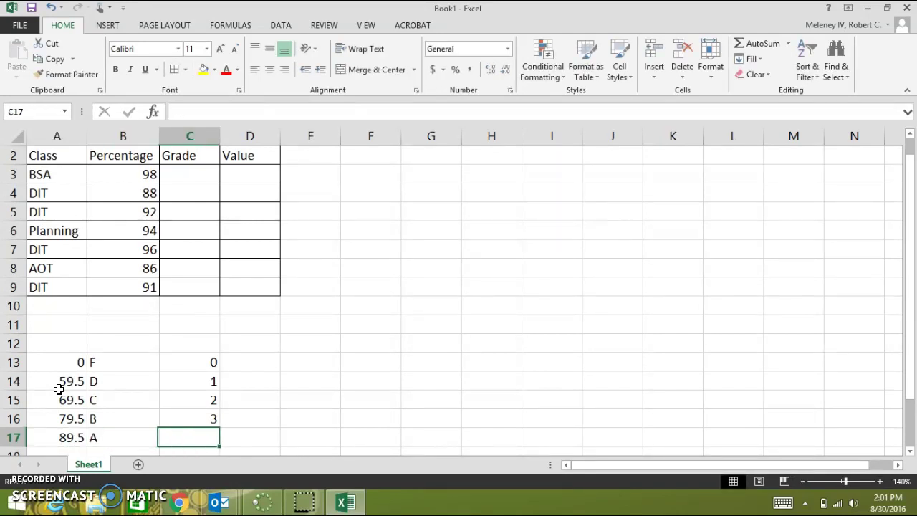
pyautogui.write('4')
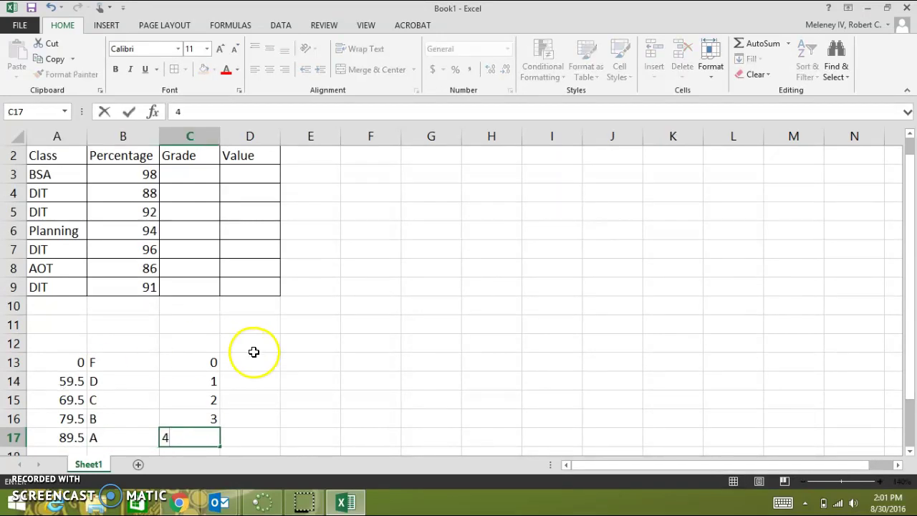
pyautogui.click(72, 361)
pyautogui.moveTo(76, 360); pyautogui.dragTo(182, 437)
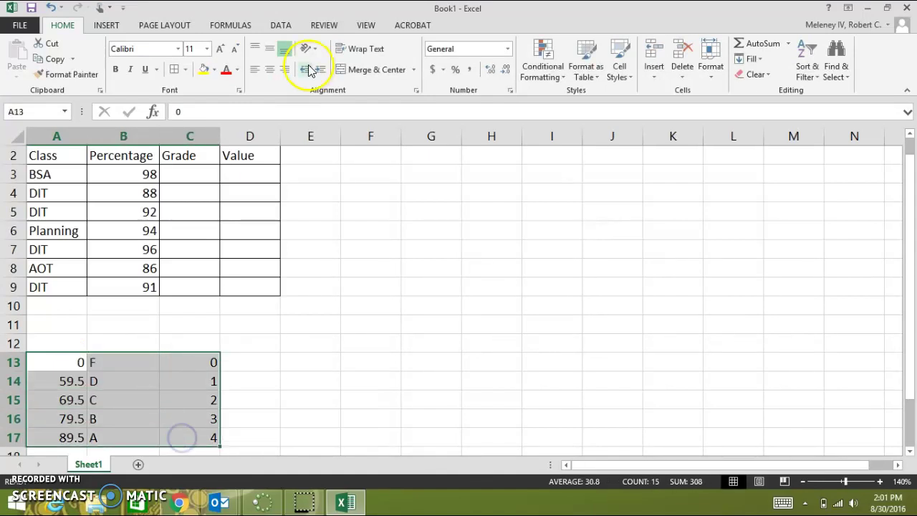
# Head the lookup table in A12 to C12 with Percentage, Grade and Value, and AutoFit column A.
pyautogui.click(63, 343)
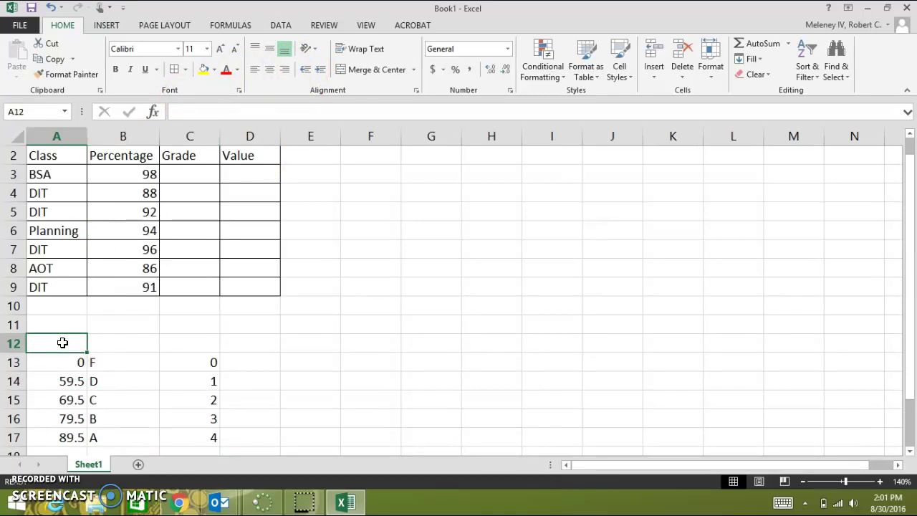
pyautogui.write('Percentage')
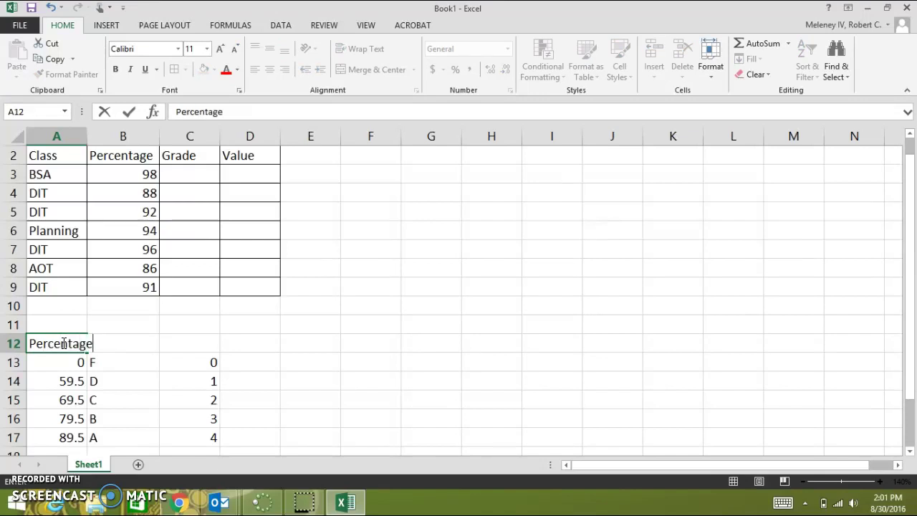
pyautogui.press('Tab')
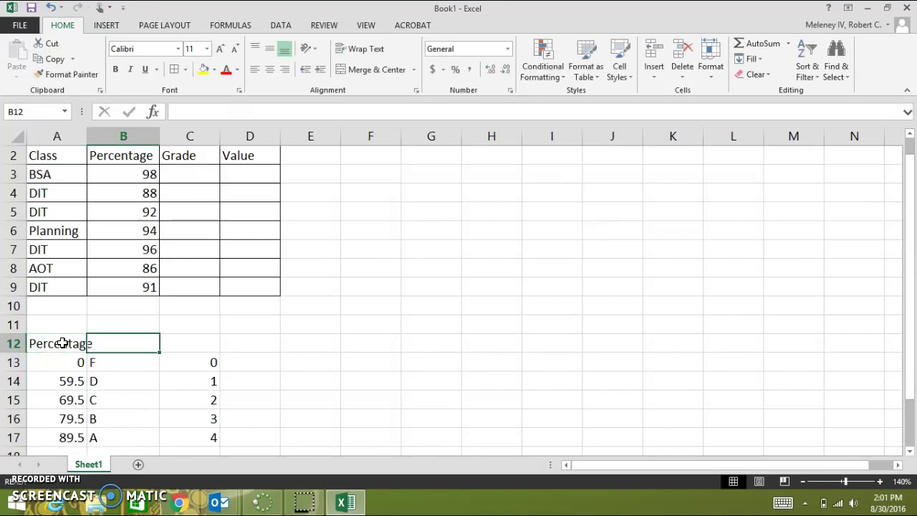
pyautogui.write('Grade')
pyautogui.press('Tab')
pyautogui.write('Value')
pyautogui.press('Return')
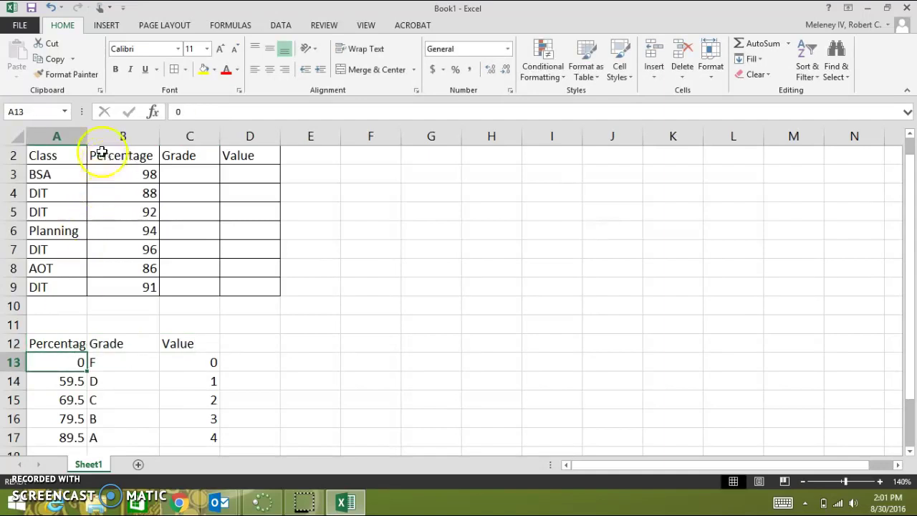
pyautogui.doubleClick(87, 136)
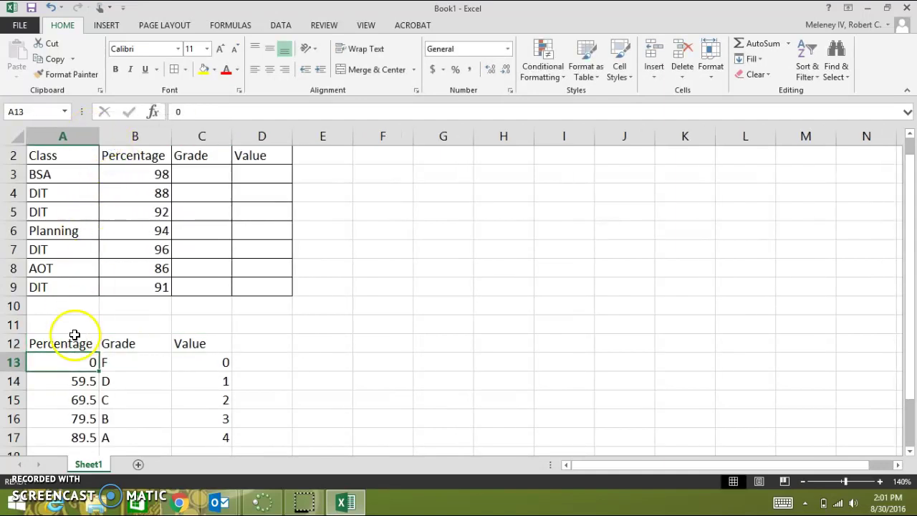
# Apply all borders to the lookup table A12:C17.
pyautogui.moveTo(72, 344); pyautogui.dragTo(197, 443)
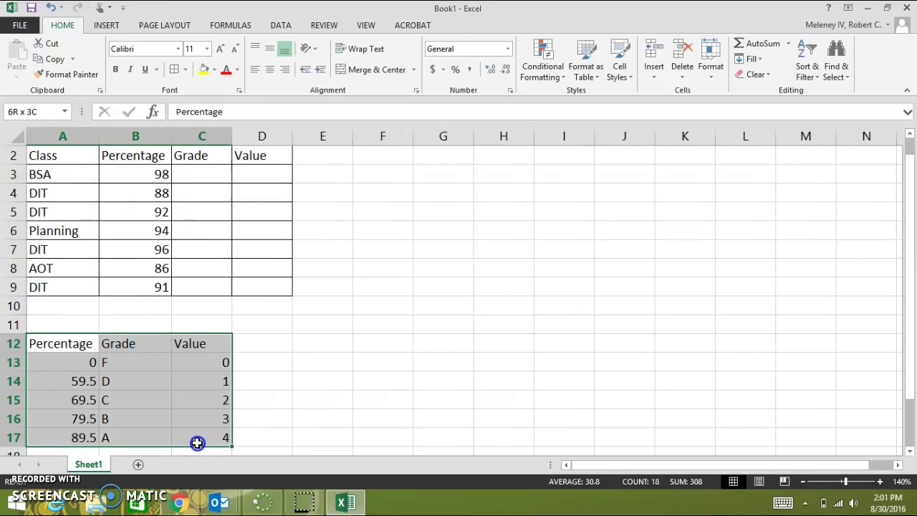
pyautogui.click(173, 69)
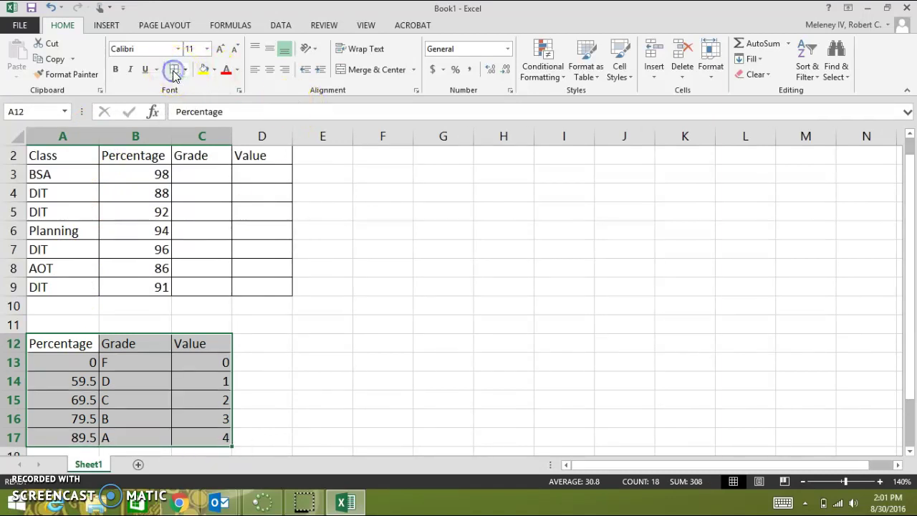
pyautogui.click(279, 330)
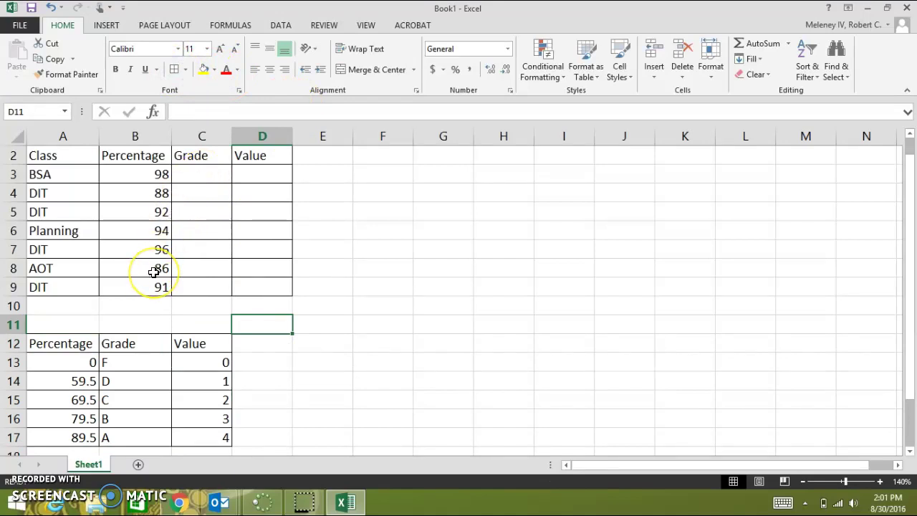
# Search for vlookup among the functions and insert VLOOKUP into C3, the first Grade cell.
pyautogui.click(190, 177)
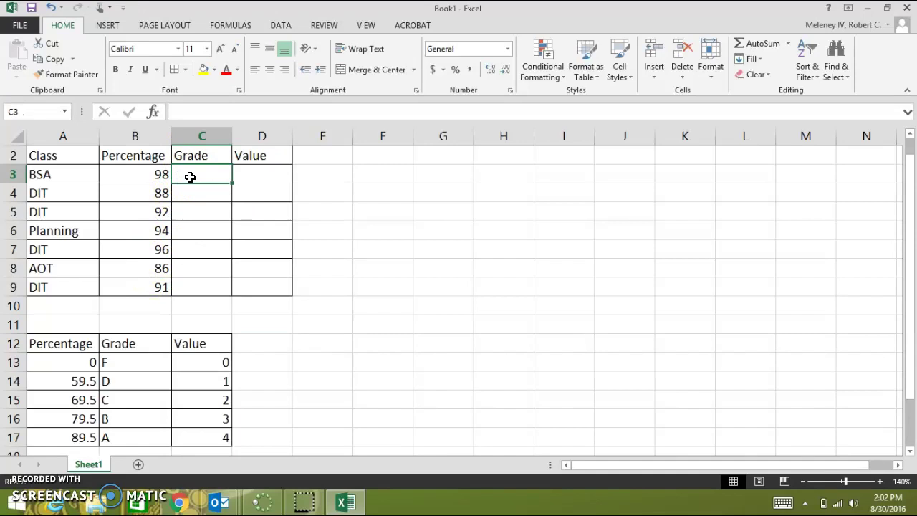
pyautogui.click(238, 26)
pyautogui.click(22, 59)
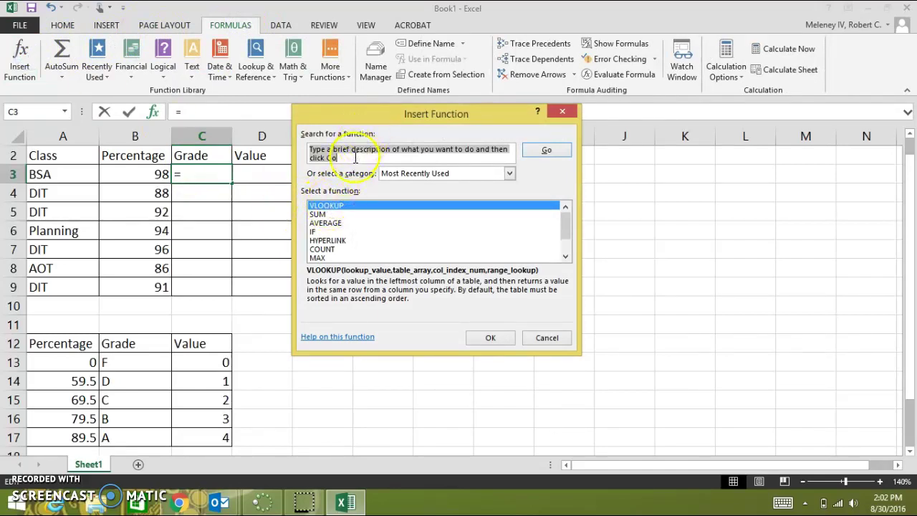
pyautogui.write('vlookup')
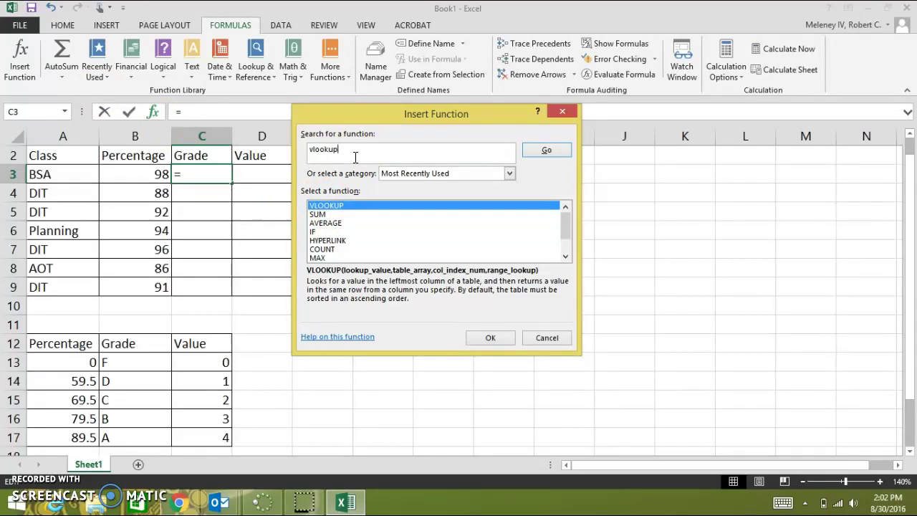
pyautogui.click(533, 150)
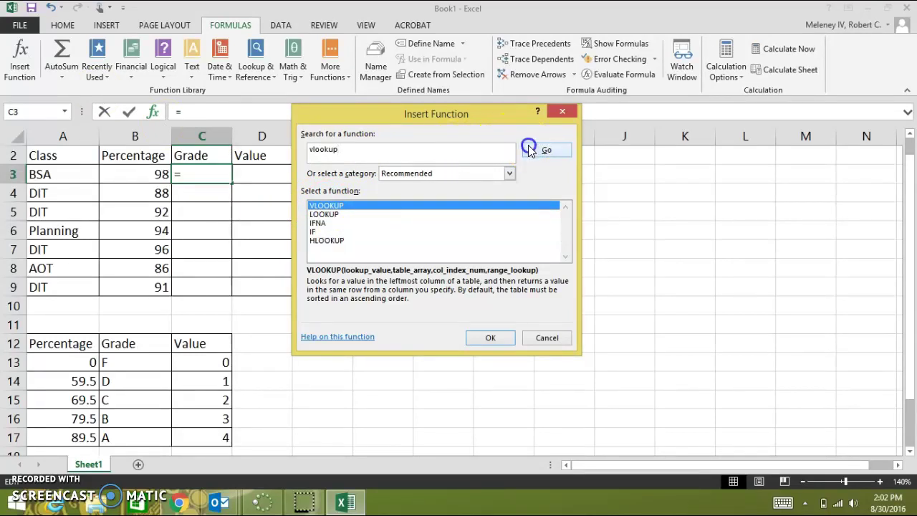
pyautogui.click(409, 206)
pyautogui.click(490, 340)
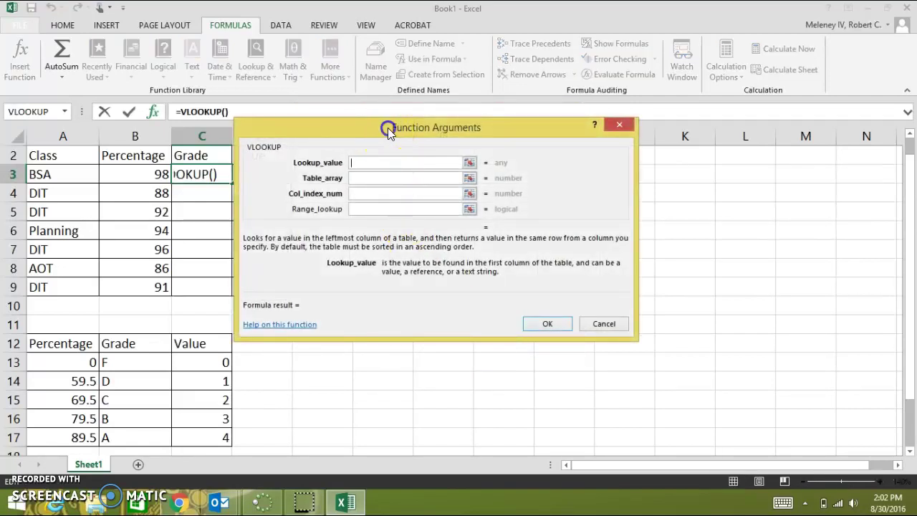
# Set the VLOOKUP lookup value to B3 and its table array to the absolute range $A$12:$C$17.
pyautogui.moveTo(388, 128); pyautogui.dragTo(413, 130)
pyautogui.click(143, 175)
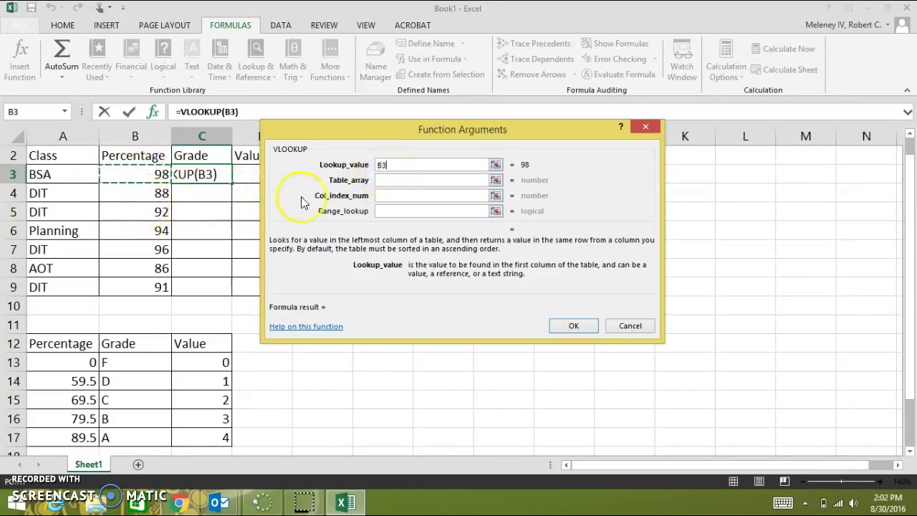
pyautogui.click(384, 180)
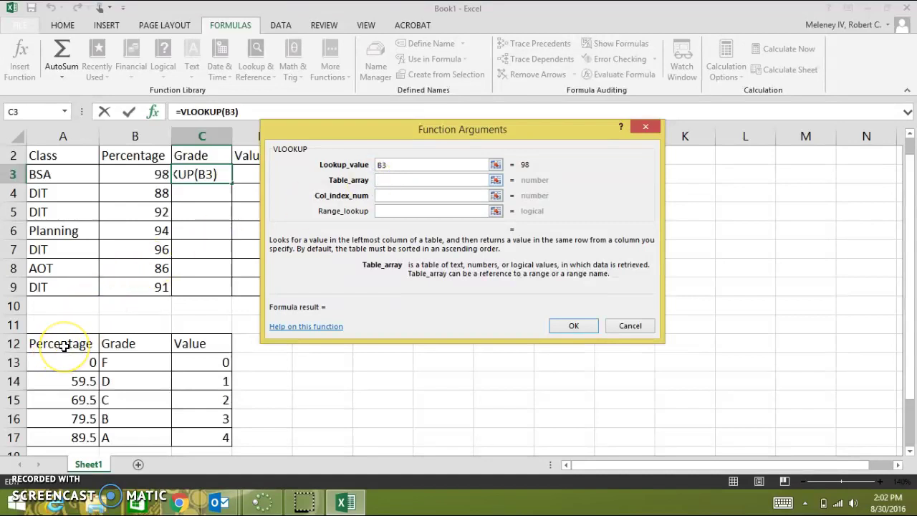
pyautogui.moveTo(63, 344); pyautogui.dragTo(186, 437)
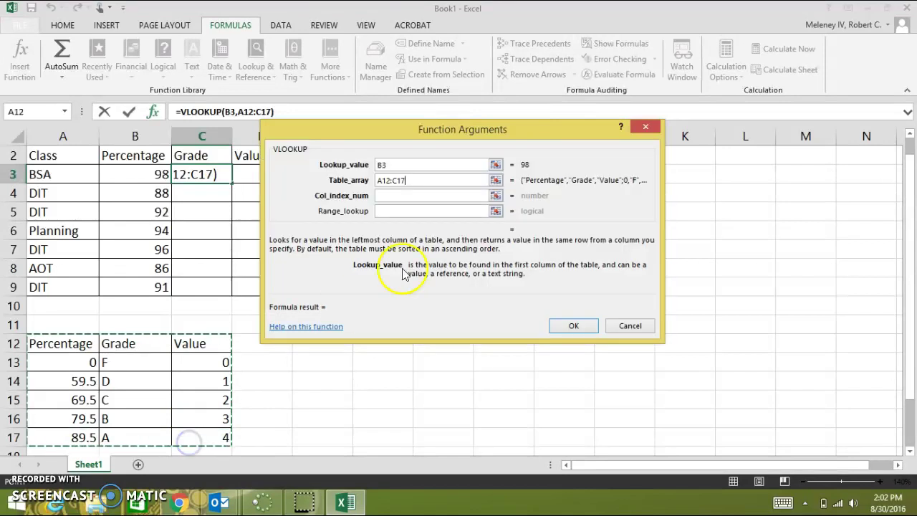
pyautogui.click(380, 180)
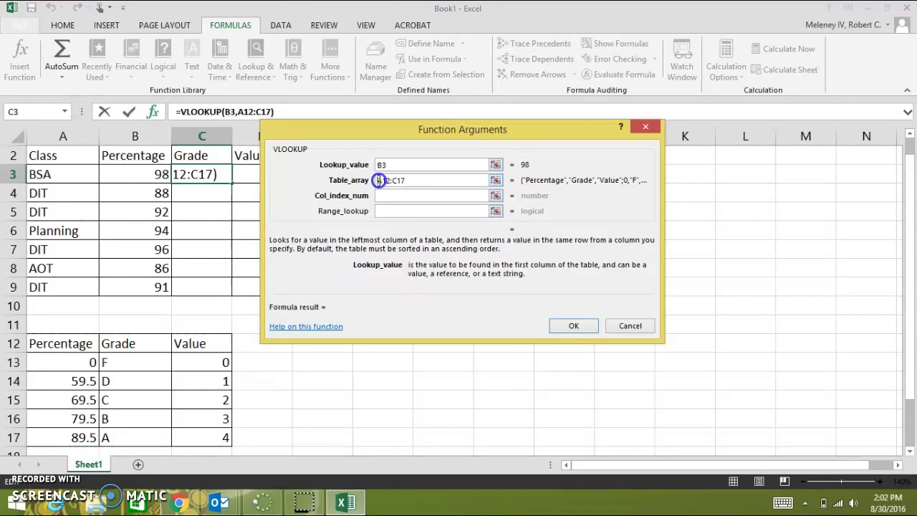
pyautogui.write('$A')
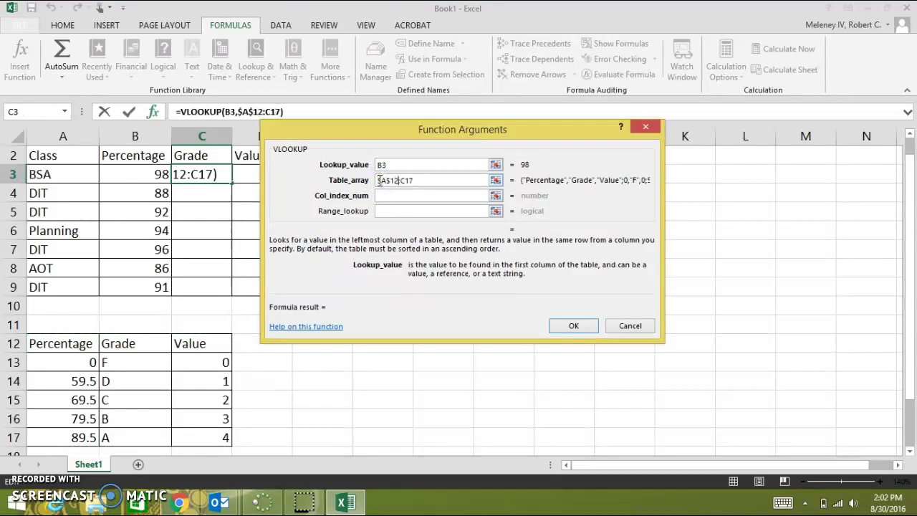
pyautogui.write('$')
pyautogui.press('Right')
pyautogui.write('$')
# Return column 2 of the lookup table in C3 and fill the Grade formula down to C9.
pyautogui.click(392, 194)
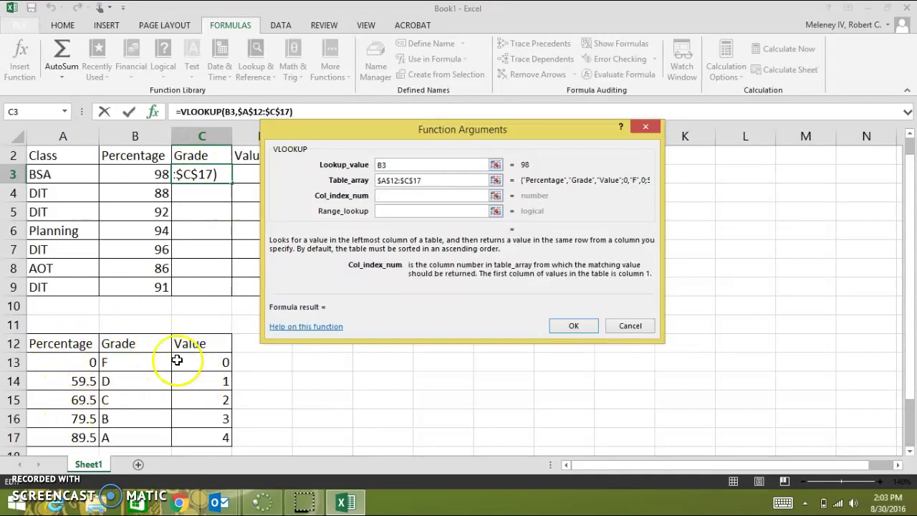
pyautogui.write('2')
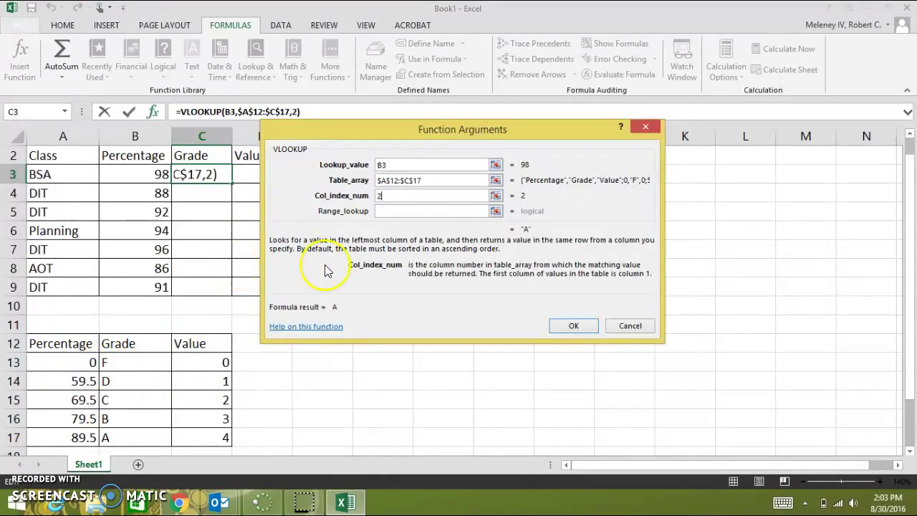
pyautogui.click(565, 326)
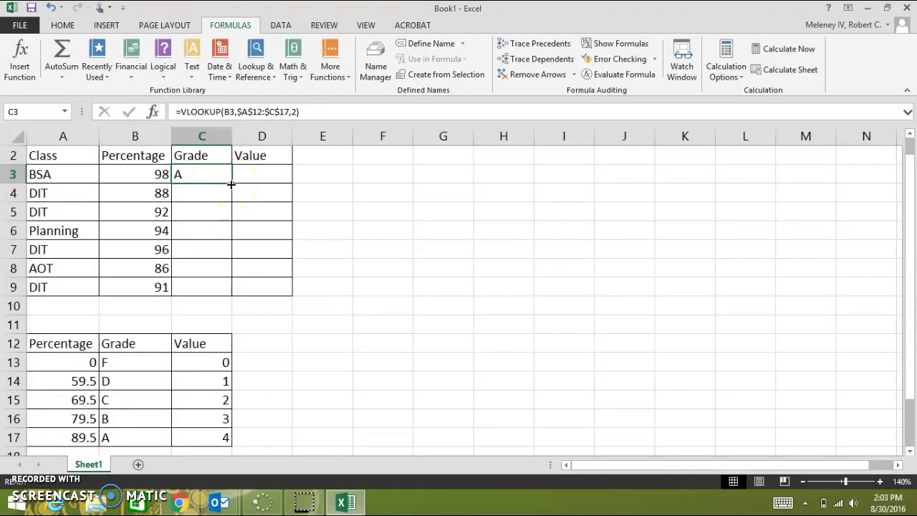
pyautogui.moveTo(230, 184); pyautogui.dragTo(221, 293)
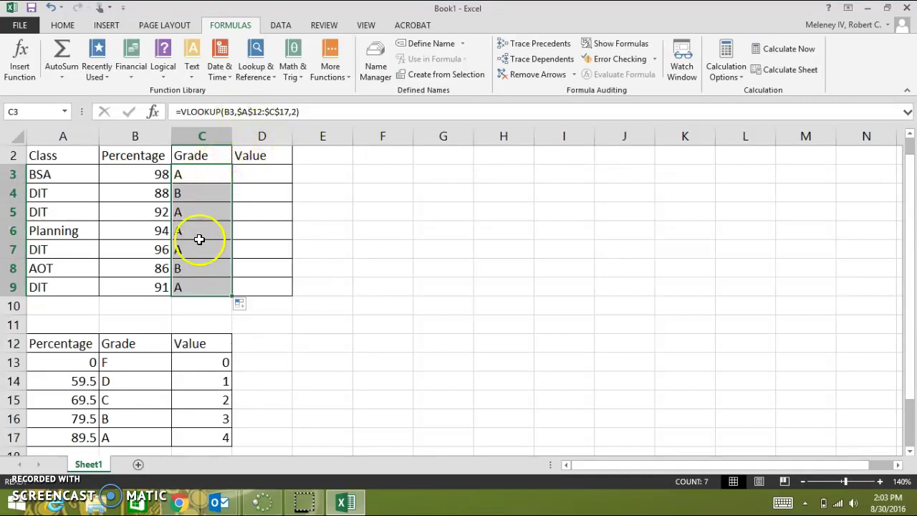
# Check the cell references in the filled VLOOKUP formulas of the Grade column, from C4 downward and back up.
pyautogui.click(205, 193)
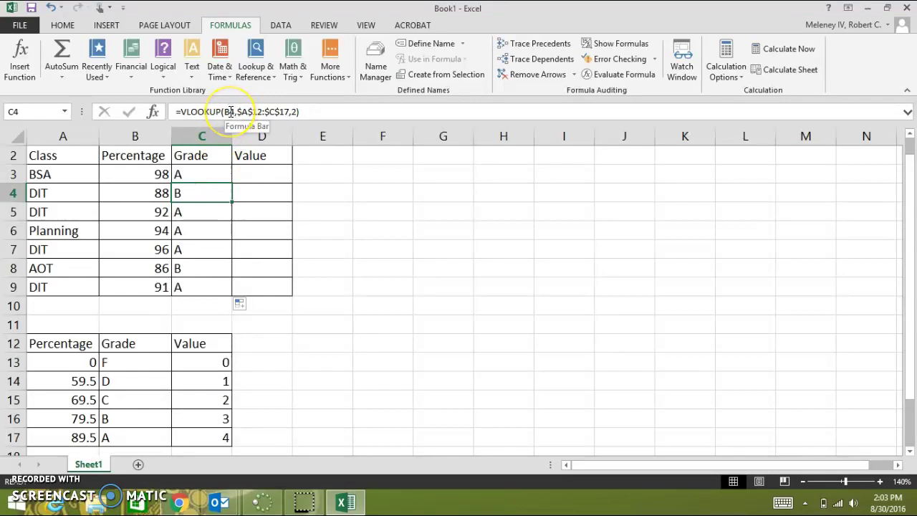
pyautogui.press('Return')
pyautogui.press('Down')
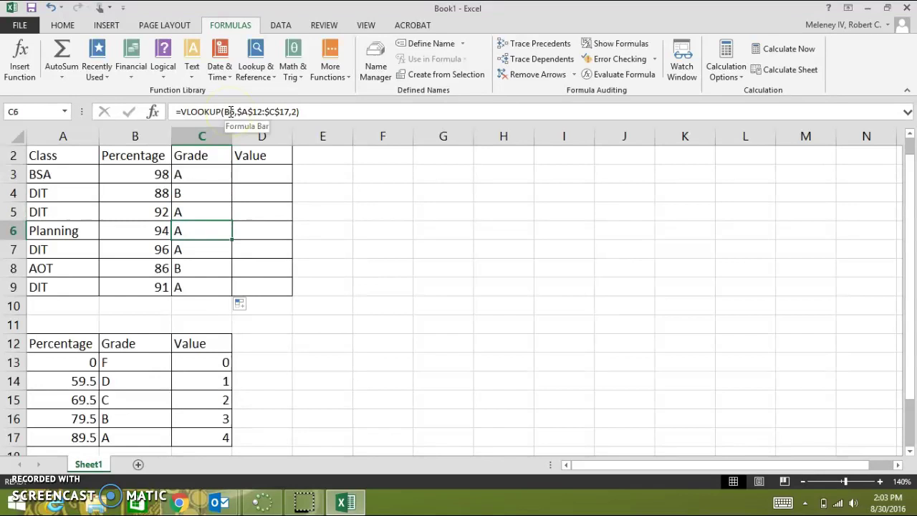
pyautogui.press('Down')
pyautogui.press('Down')
pyautogui.press('Down')
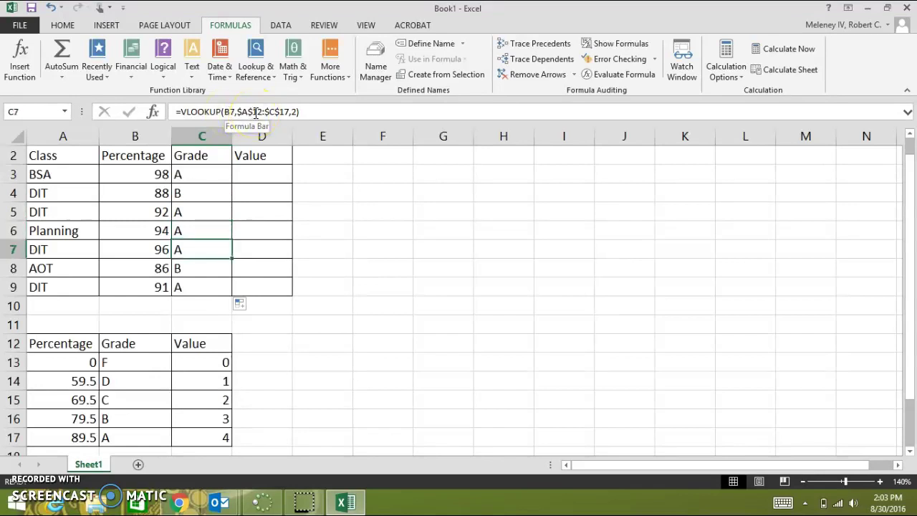
pyautogui.press('Up')
pyautogui.press('Up')
pyautogui.press('Up')
pyautogui.press('Up')
pyautogui.press('Up')
pyautogui.press('Up')
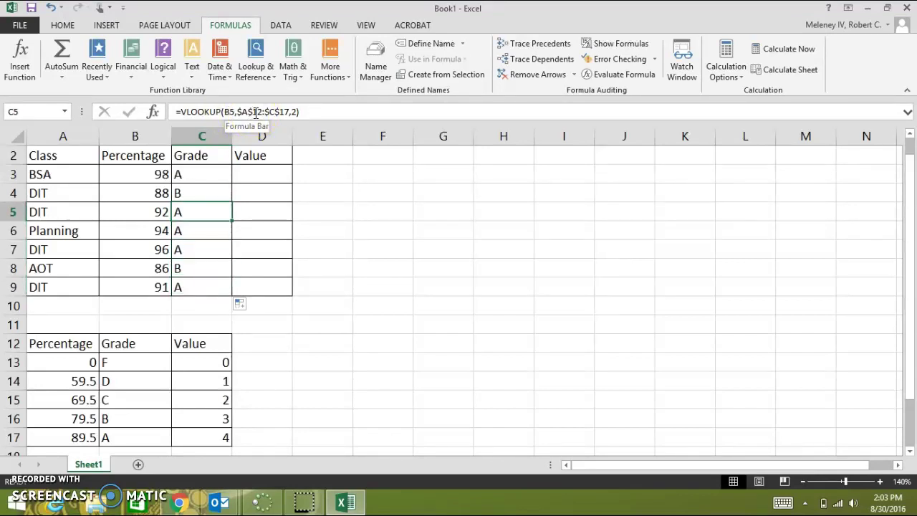
# Insert VLOOKUP into D3, the first Value cell, with B3 as the lookup value.
pyautogui.press('Right')
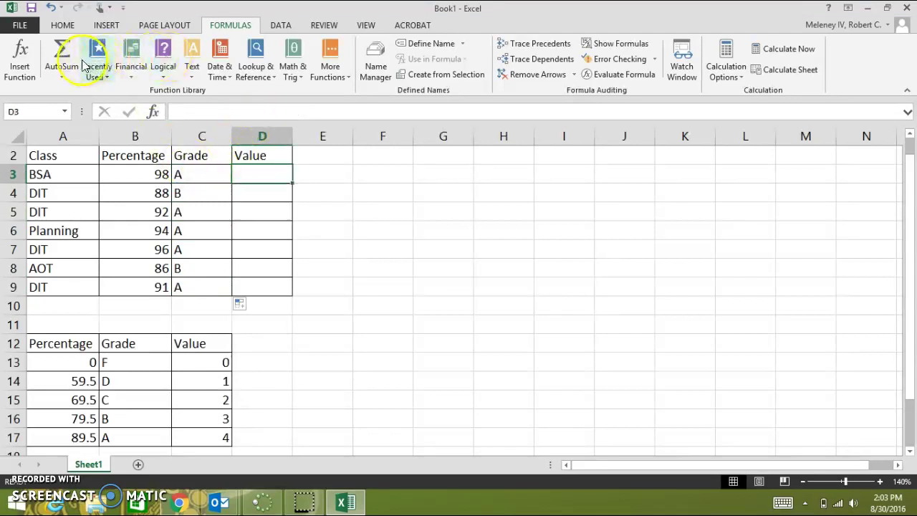
pyautogui.click(20, 63)
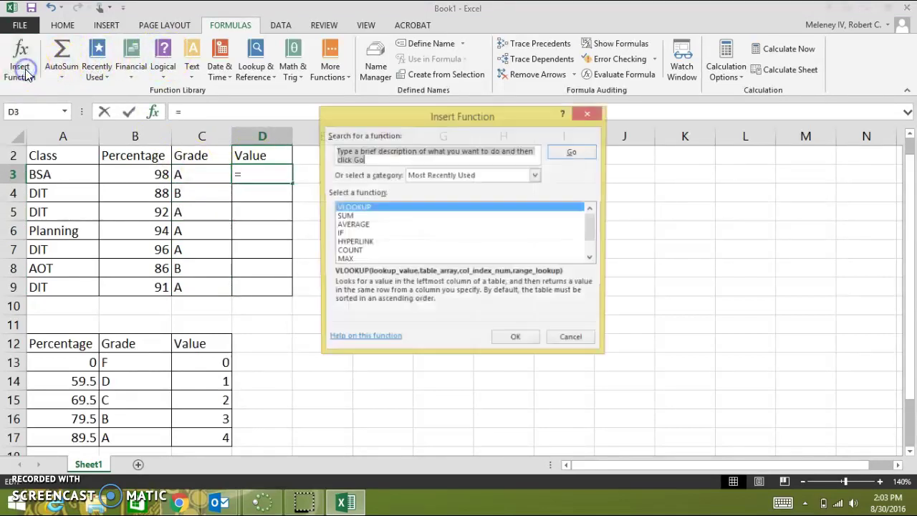
pyautogui.doubleClick(480, 210)
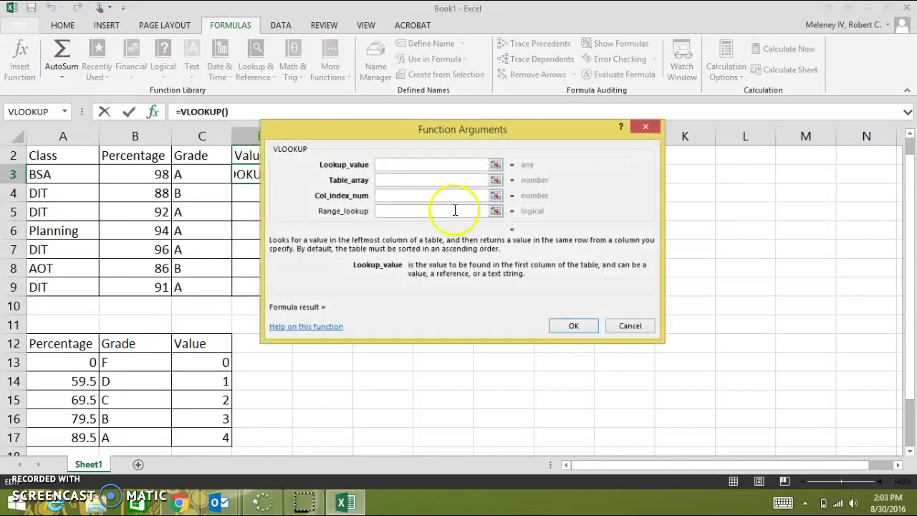
pyautogui.click(156, 173)
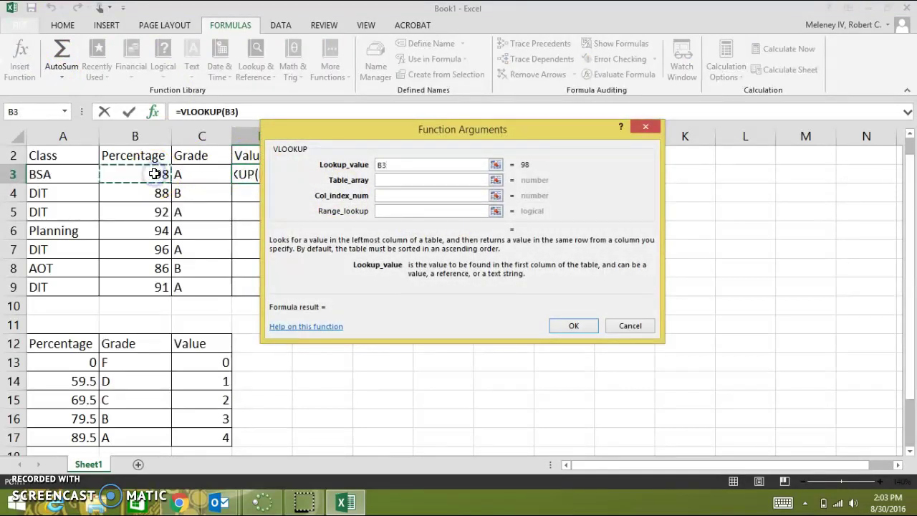
# Set the table array of the Value lookup to the absolute range $A$12:$C$17.
pyautogui.click(396, 179)
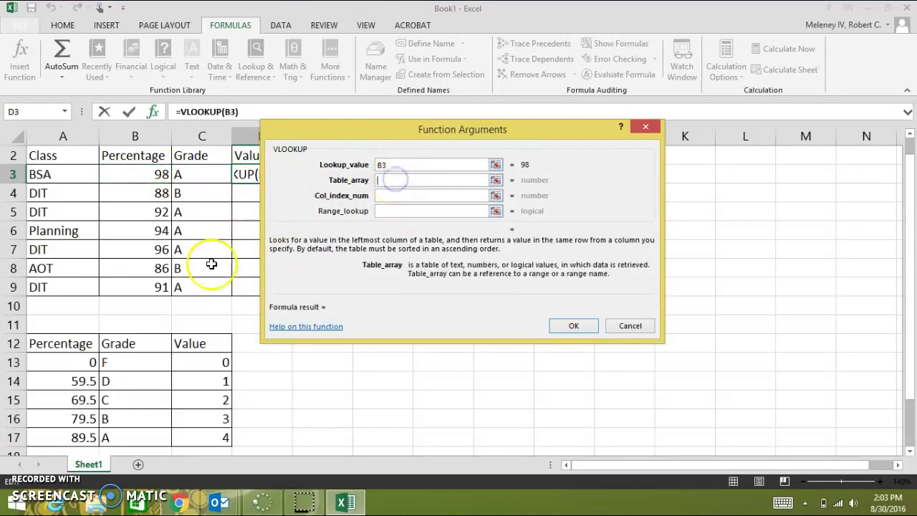
pyautogui.moveTo(71, 344); pyautogui.dragTo(197, 437)
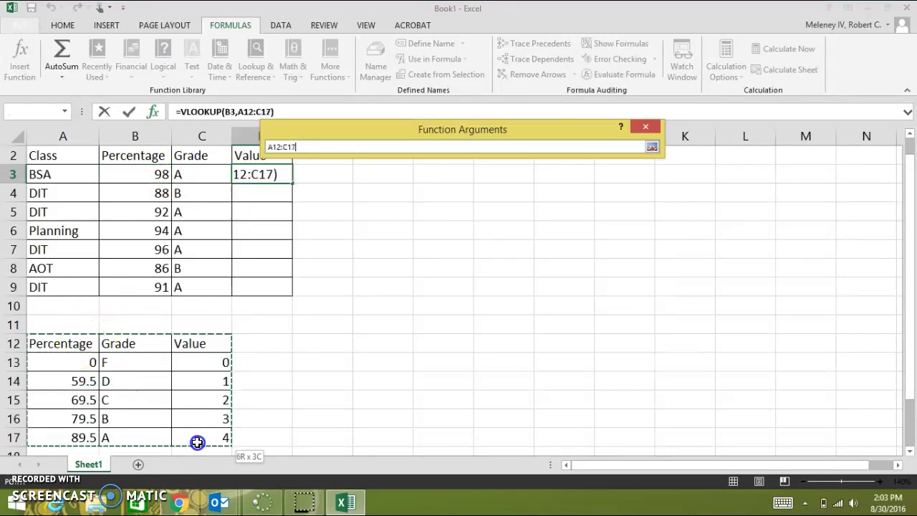
pyautogui.click(379, 183)
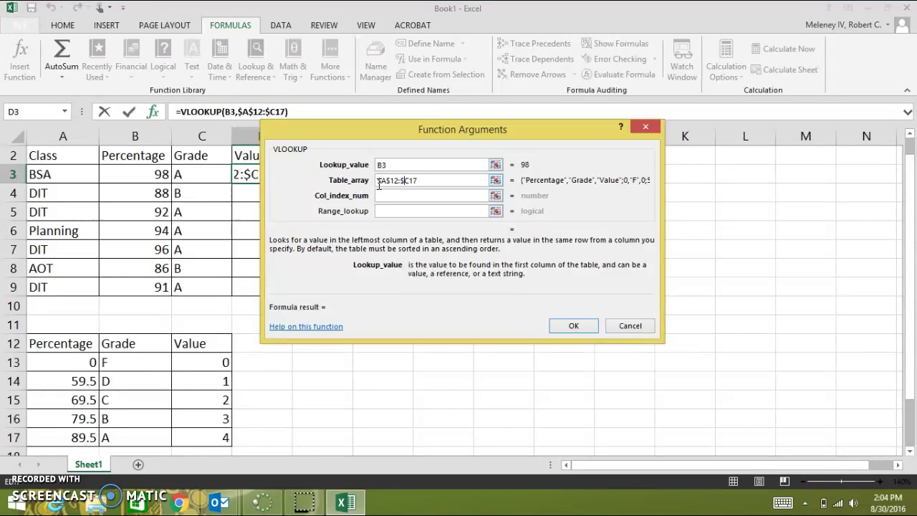
pyautogui.click(381, 184)
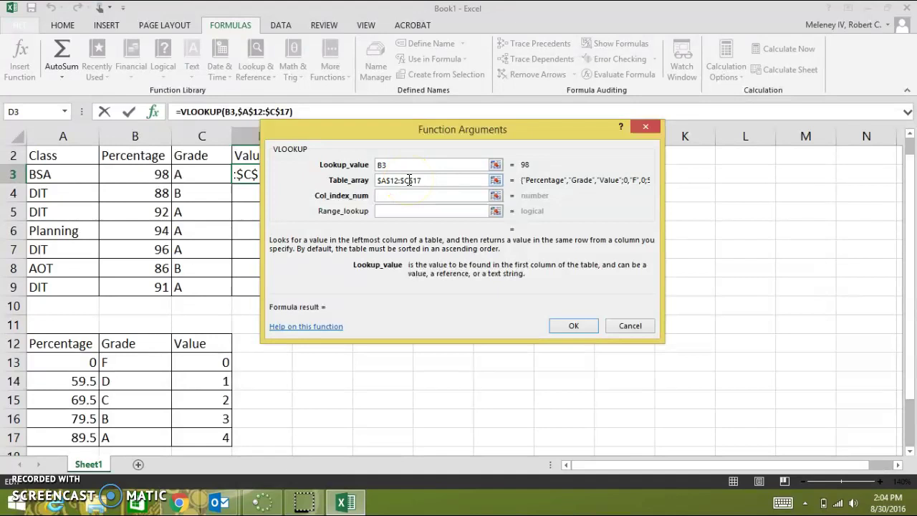
pyautogui.click(395, 180)
pyautogui.click(398, 183)
# Return column 3 of the lookup table in D3 and fill the Value formula down to D9.
pyautogui.click(395, 195)
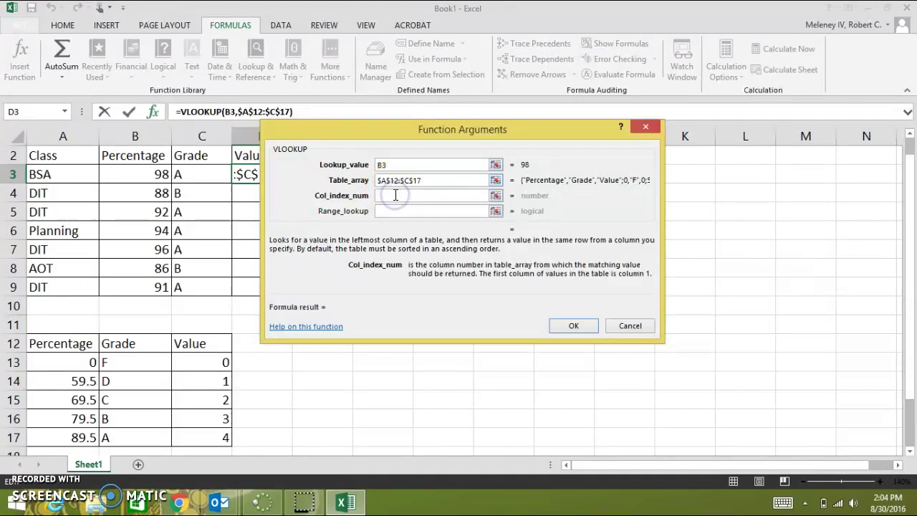
pyautogui.click(244, 133)
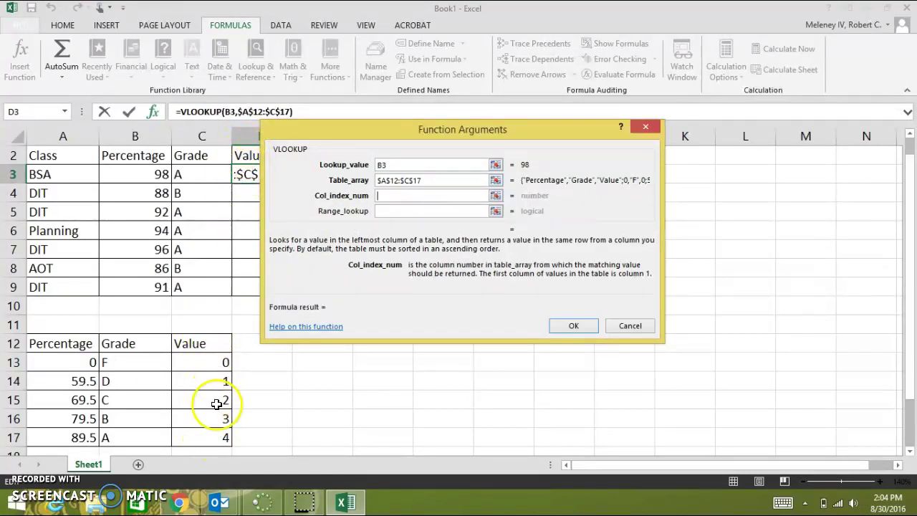
pyautogui.click(401, 196)
pyautogui.write('3')
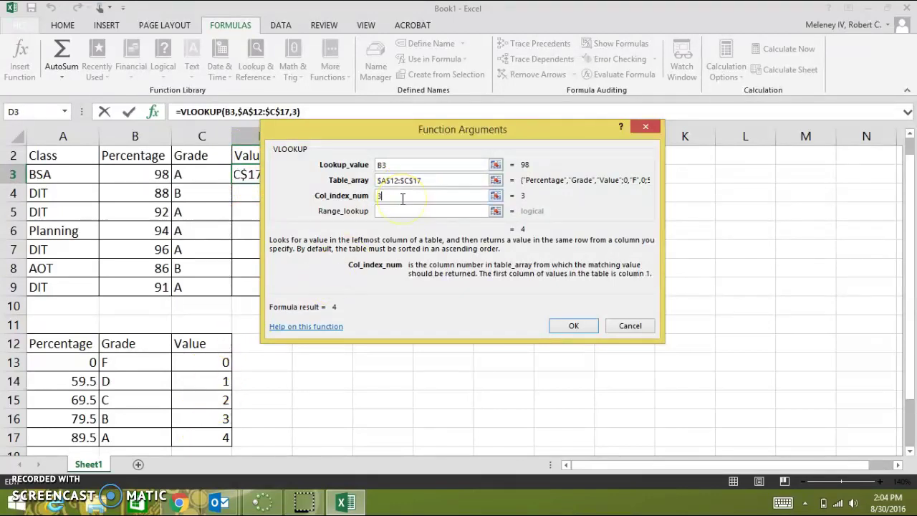
pyautogui.click(573, 326)
pyautogui.moveTo(293, 186); pyautogui.dragTo(291, 294)
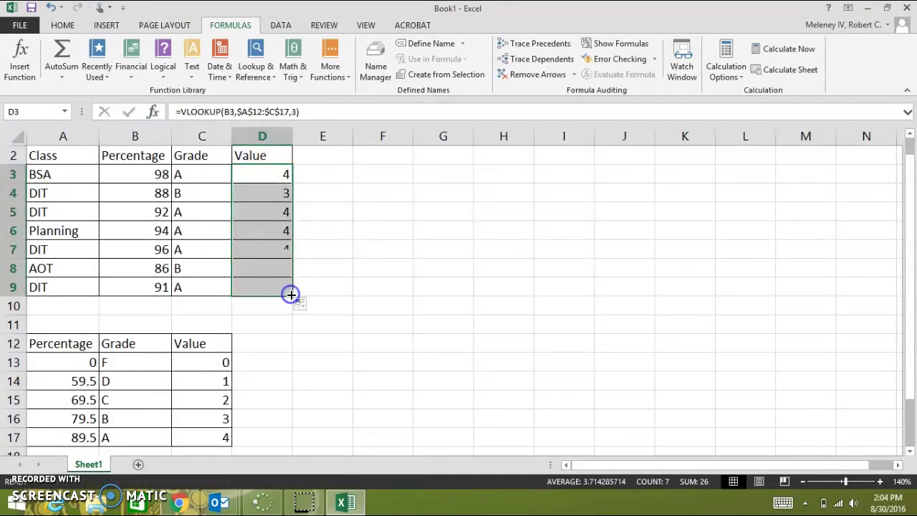
# Label C10 as Total and sum the class values D3:D9 in D10 with AutoSum.
pyautogui.click(209, 304)
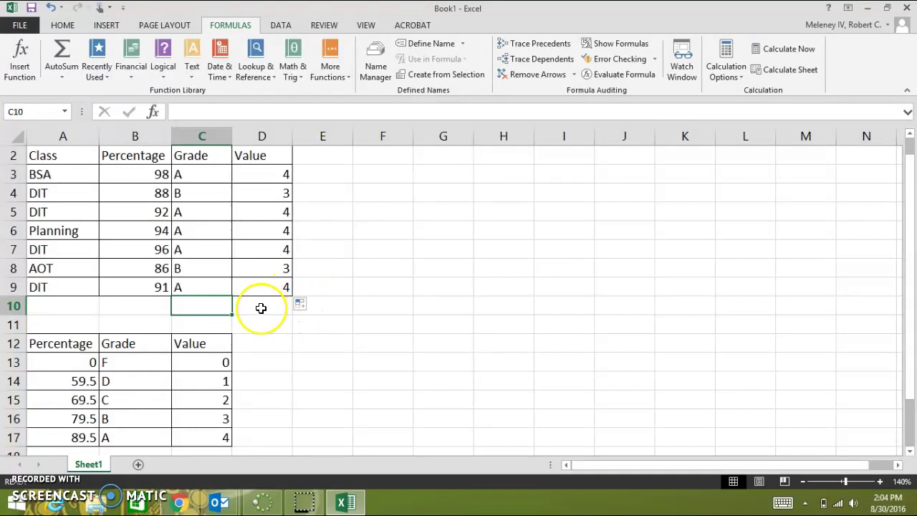
pyautogui.write('Tot')
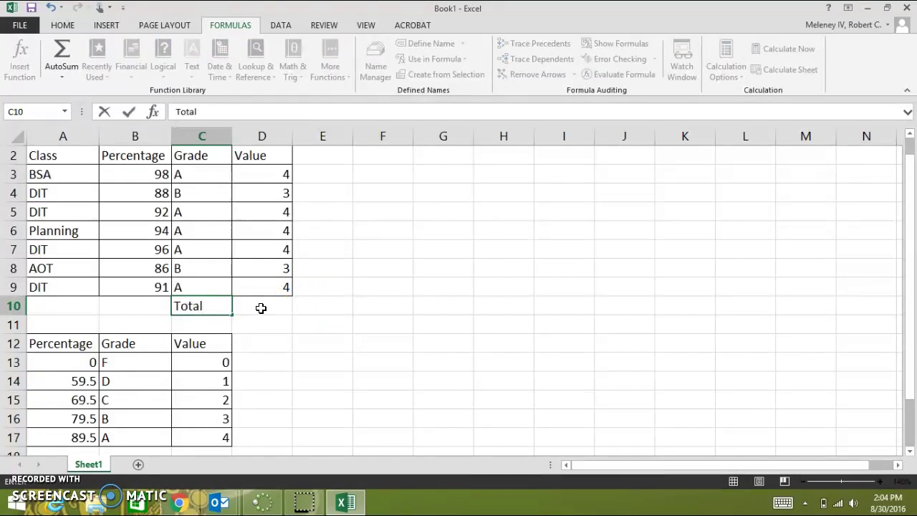
pyautogui.write('al')
pyautogui.click(261, 308)
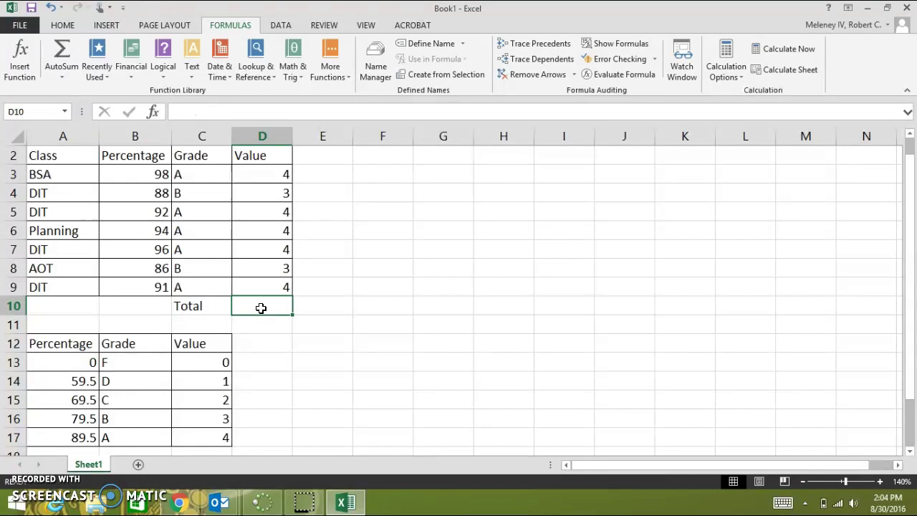
pyautogui.click(62, 54)
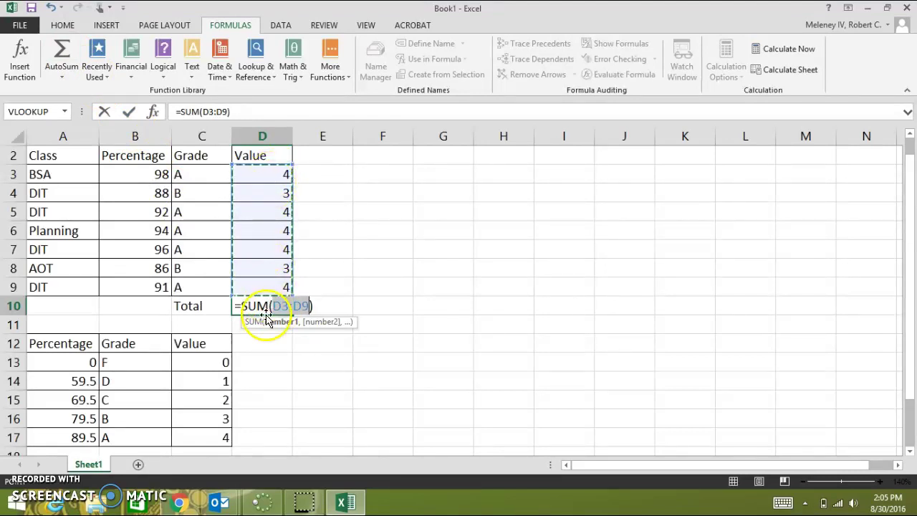
pyautogui.press('Return')
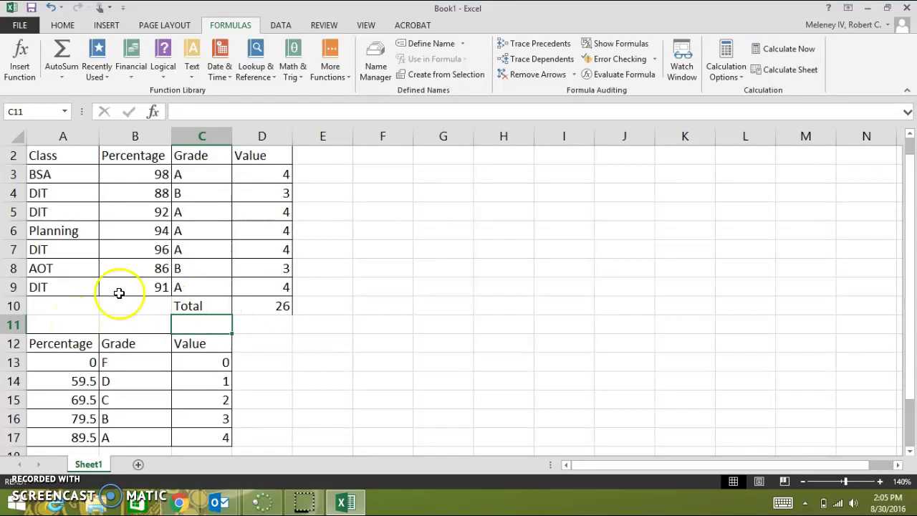
# Enter the label GPA in F3.
pyautogui.click(382, 177)
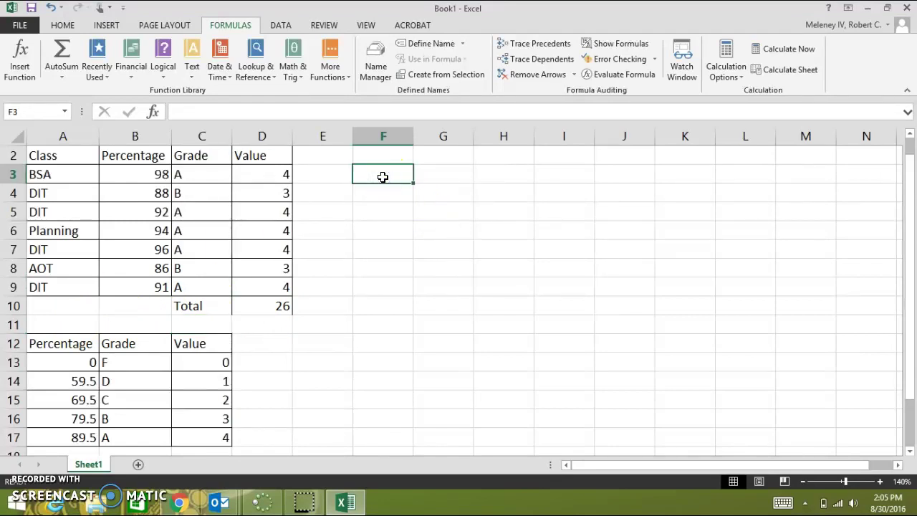
pyautogui.write('GPA')
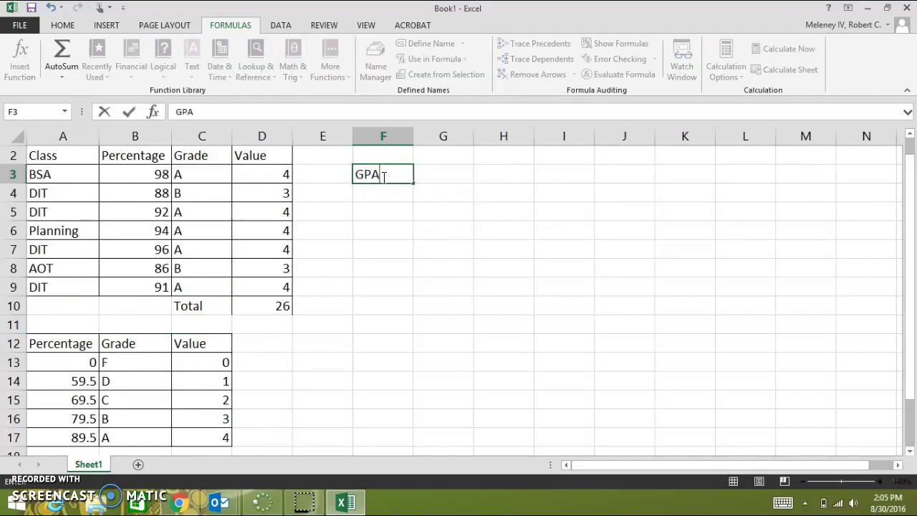
pyautogui.press('Tab')
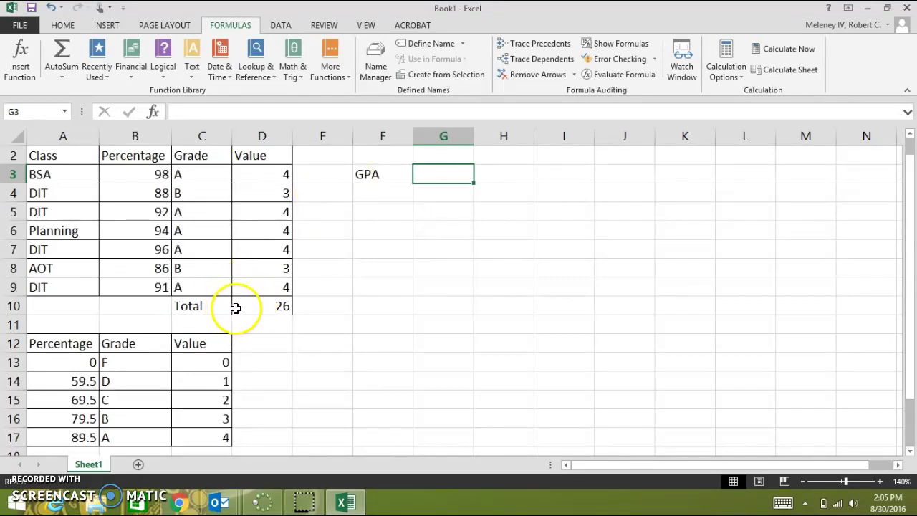
# Apply borders to the Total row, A10:D10.
pyautogui.moveTo(244, 302); pyautogui.dragTo(92, 298)
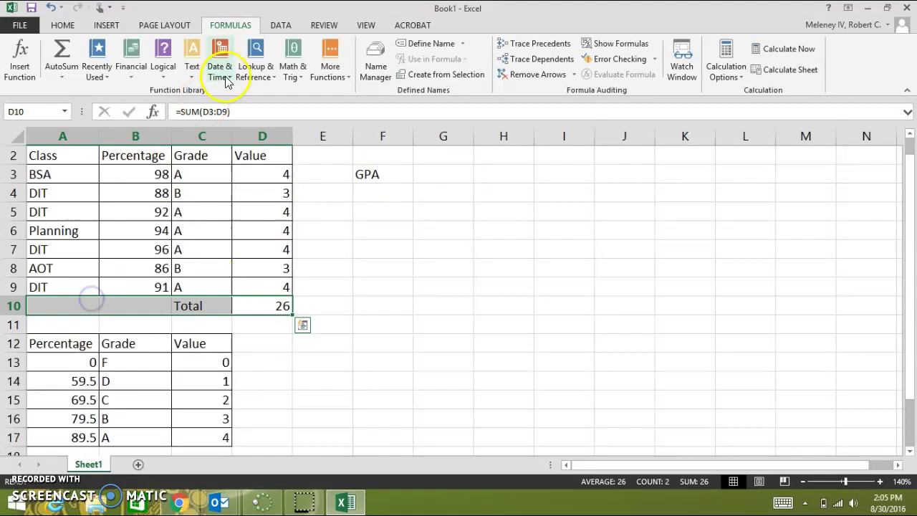
pyautogui.click(61, 26)
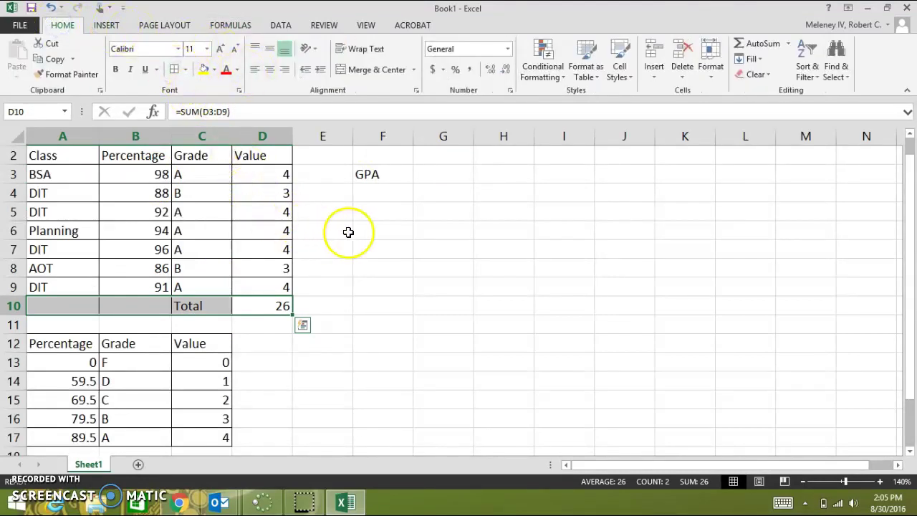
# Calculate the GPA in G3 by dividing the total in D10 by 7 classes, using =D10/7.
pyautogui.click(400, 176)
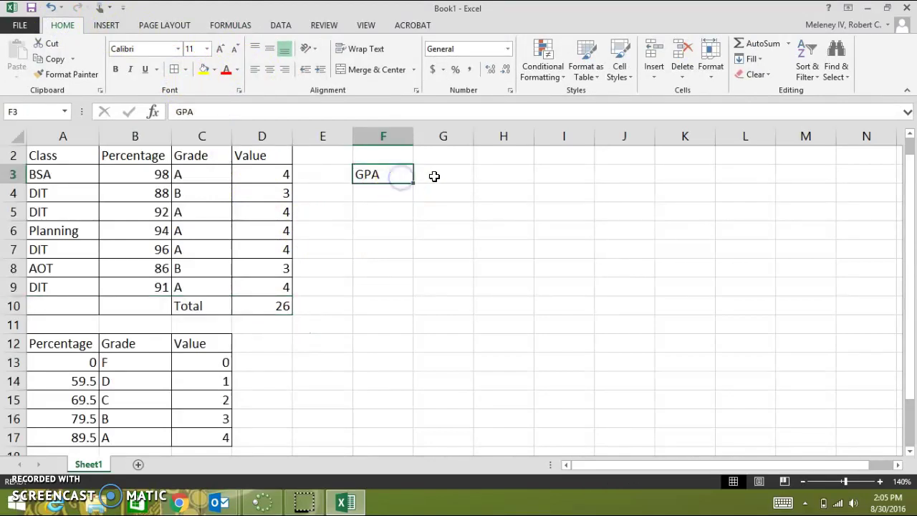
pyautogui.click(435, 175)
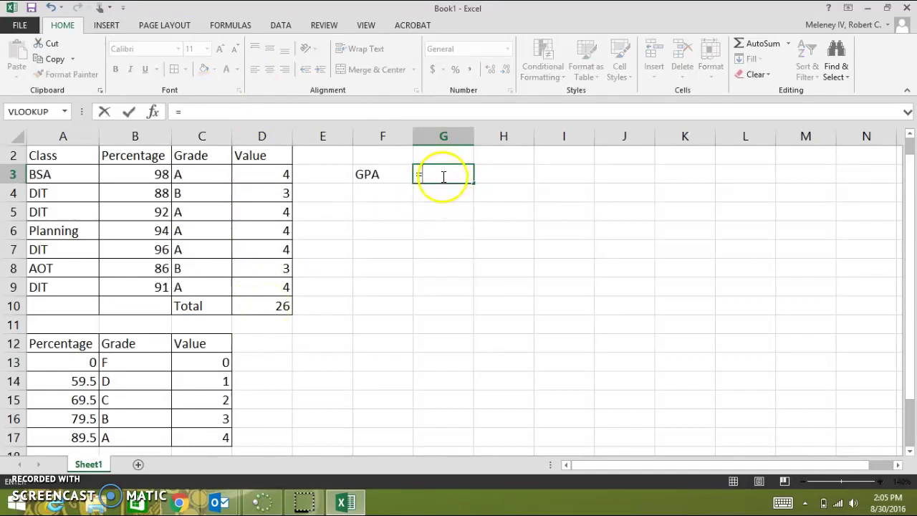
pyautogui.click(256, 306)
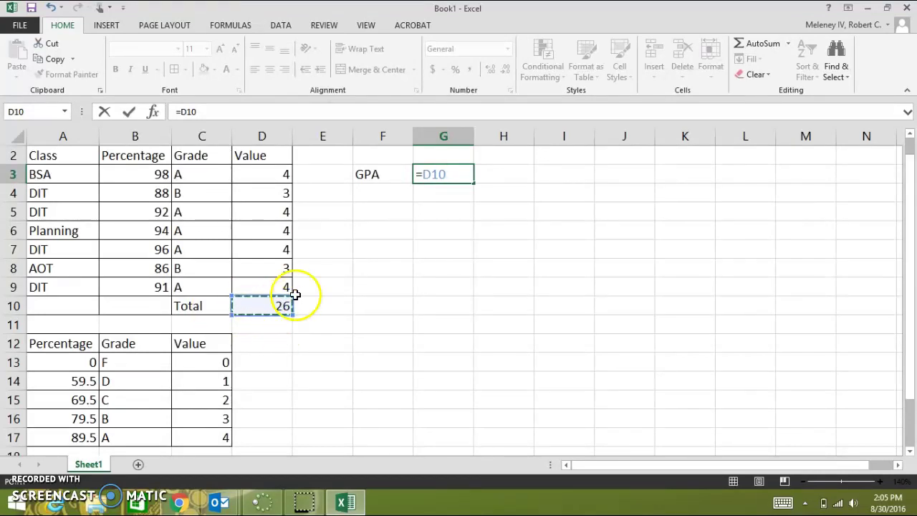
pyautogui.write('/7')
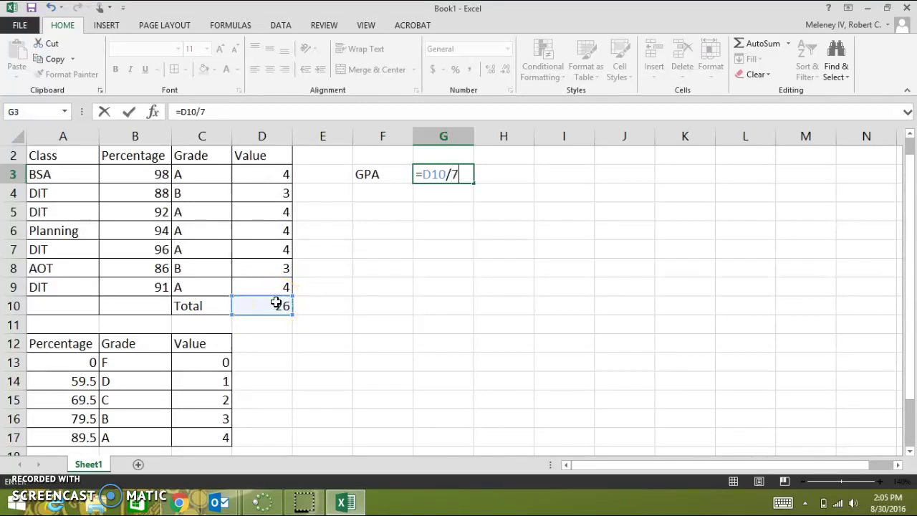
pyautogui.press('Return')
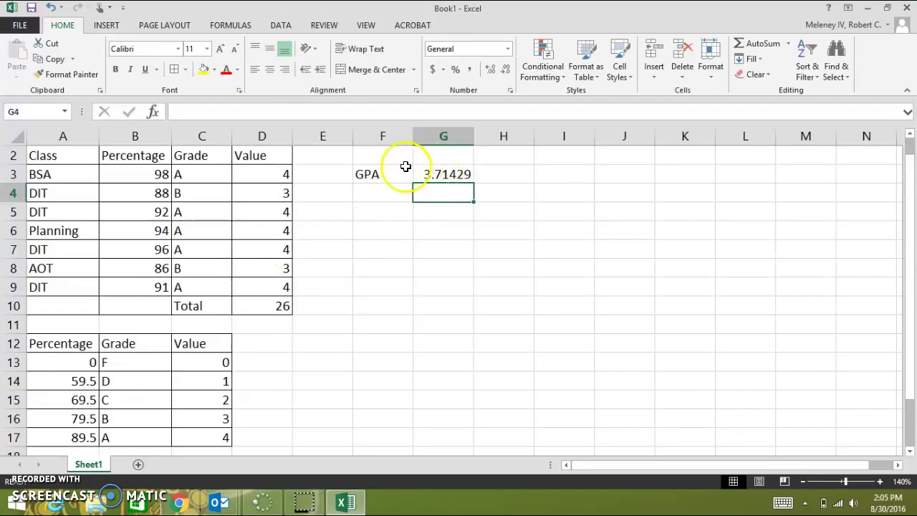
# Format the GPA result in G3 to show two decimal places.
pyautogui.click(437, 178)
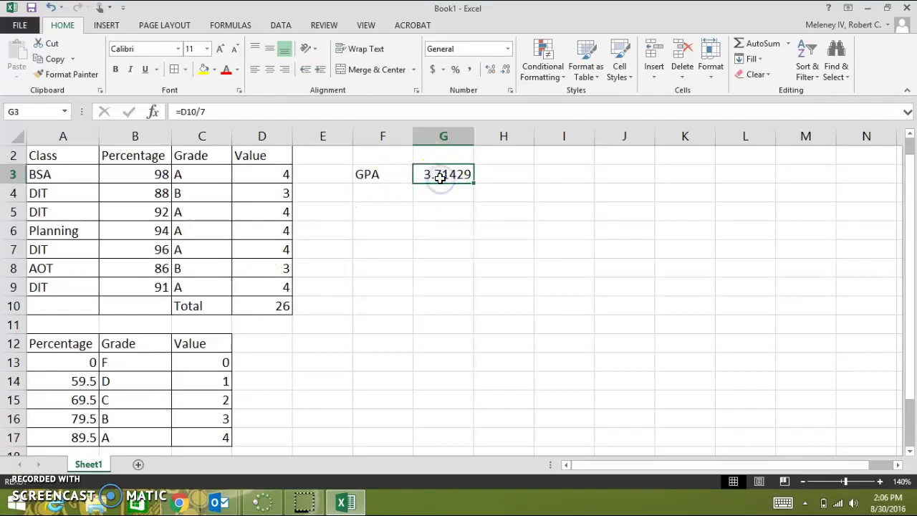
pyautogui.click(492, 73)
pyautogui.click(492, 73)
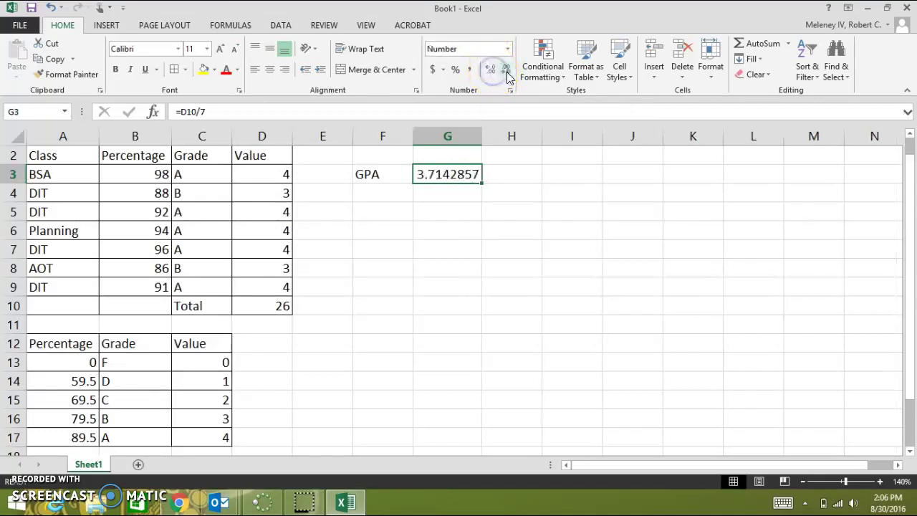
pyautogui.click(508, 71)
pyautogui.click(508, 72)
pyautogui.click(508, 72)
pyautogui.click(508, 72)
pyautogui.click(507, 71)
pyautogui.click(508, 71)
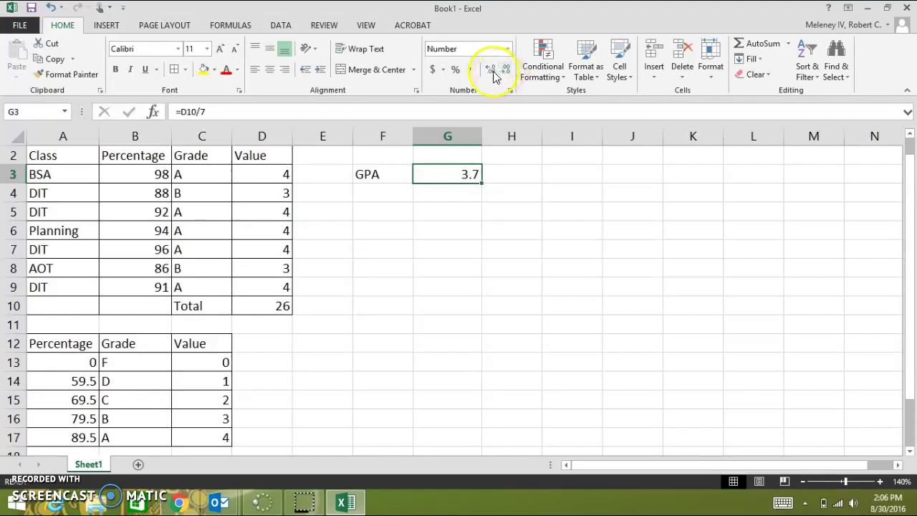
pyautogui.click(491, 72)
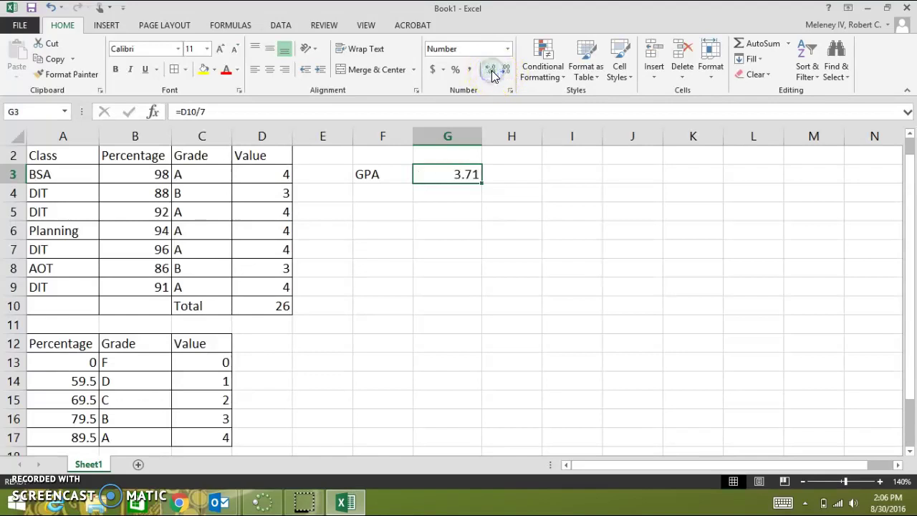
pyautogui.click(391, 174)
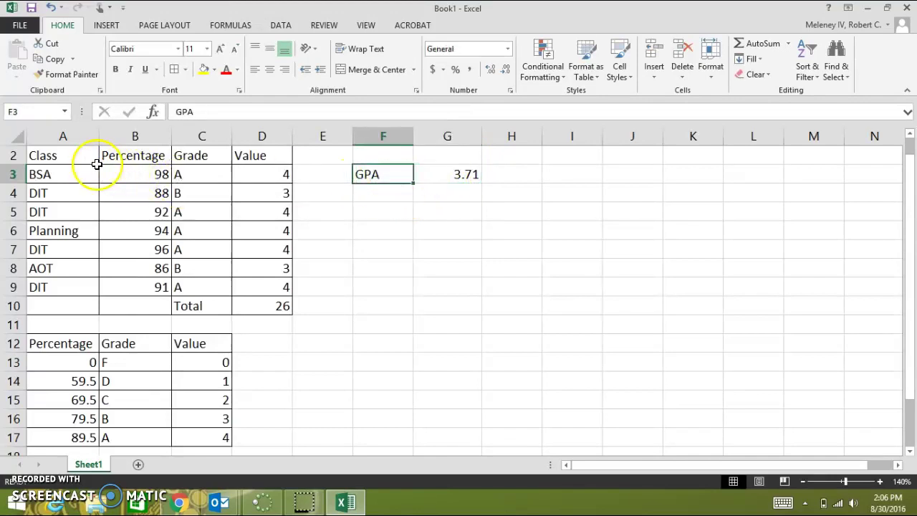
# Fill the GPA CALCULATOR table, A1:D10, with the green theme color.
pyautogui.scroll(1, 92, 161)
pyautogui.moveTo(92, 156); pyautogui.dragTo(108, 315)
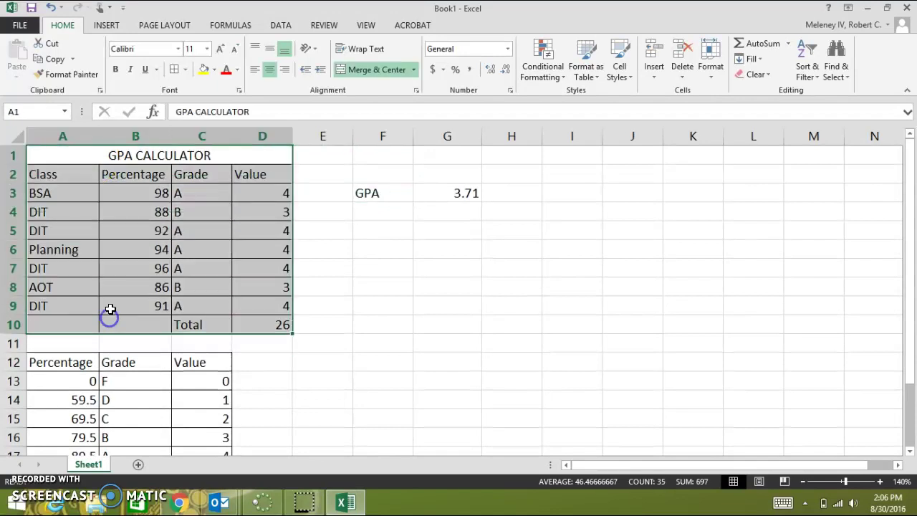
pyautogui.click(214, 69)
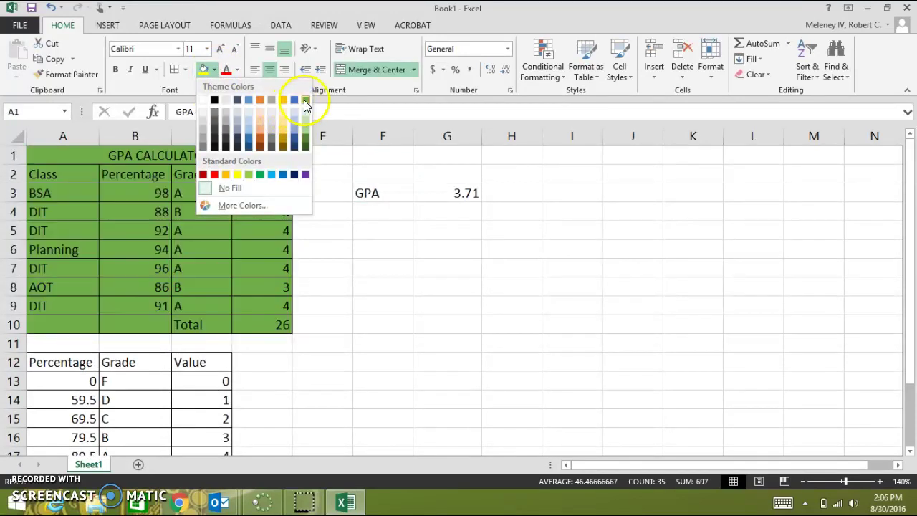
pyautogui.click(305, 100)
# Give the GPA cells F3:G3 a dark gray fill and a light green font color.
pyautogui.moveTo(390, 192); pyautogui.dragTo(422, 197)
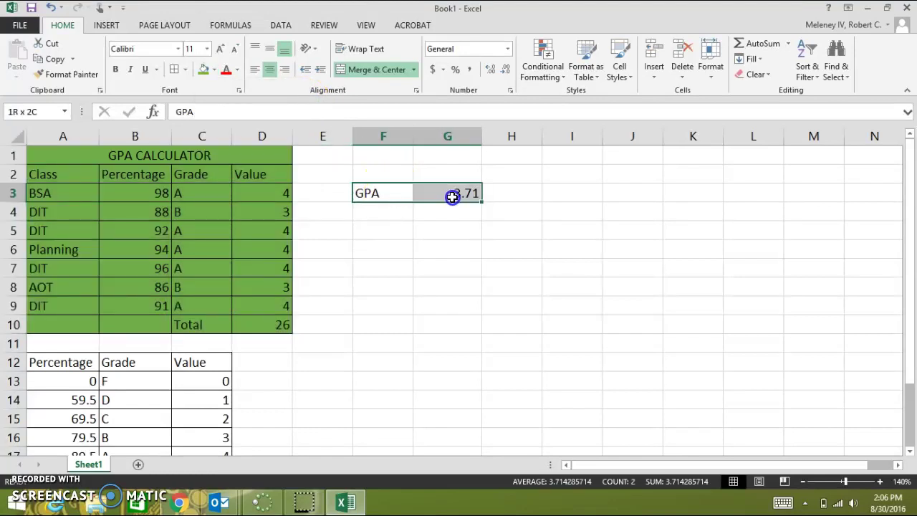
pyautogui.click(215, 69)
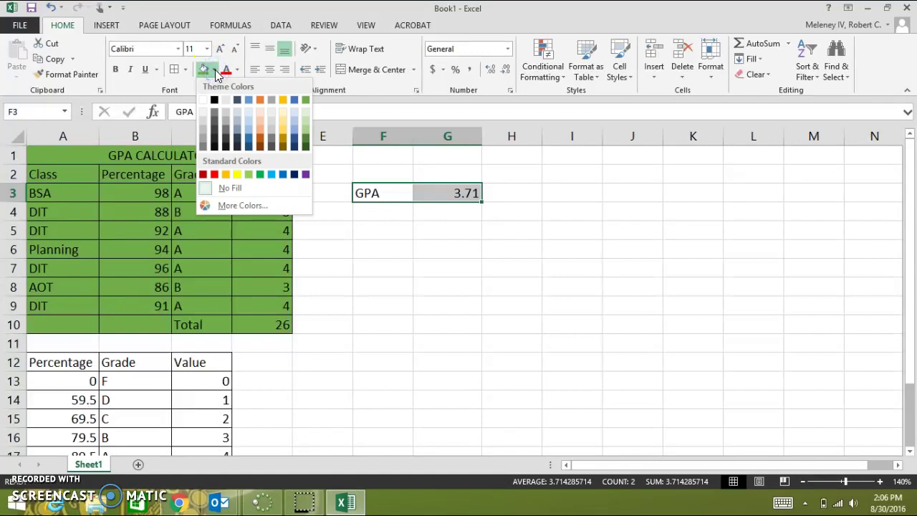
pyautogui.click(226, 135)
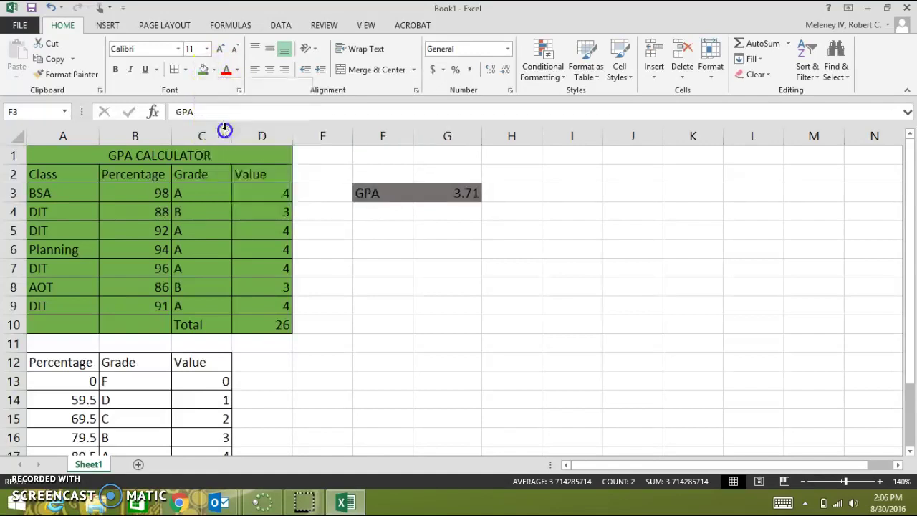
pyautogui.click(238, 69)
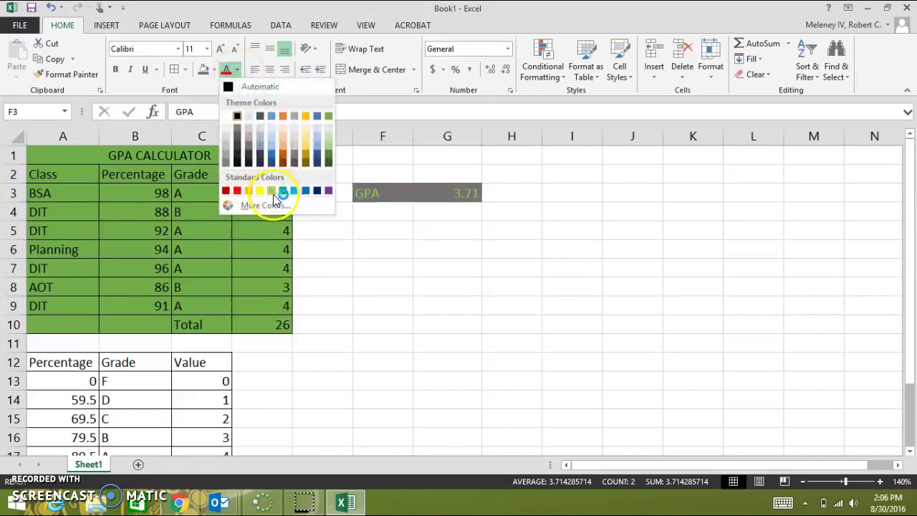
pyautogui.click(326, 141)
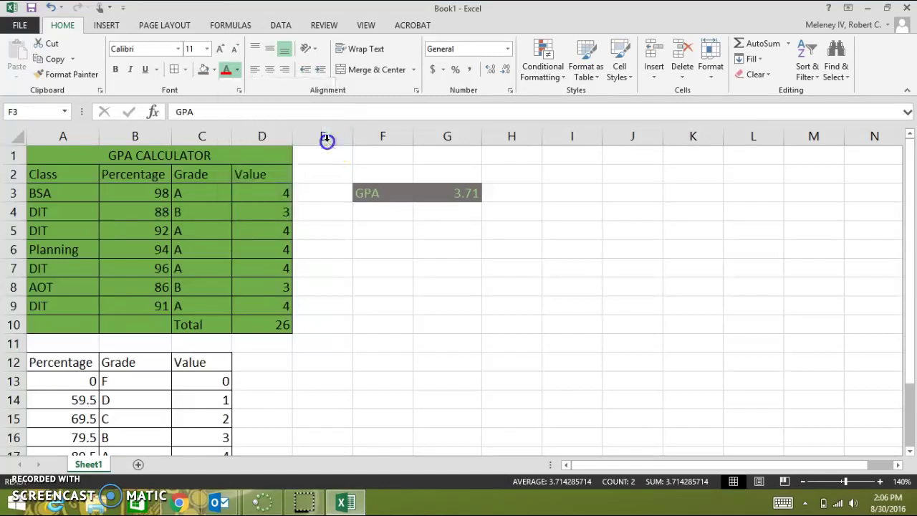
# Apply all borders to the GPA label and result cells, F3:G3.
pyautogui.click(403, 233)
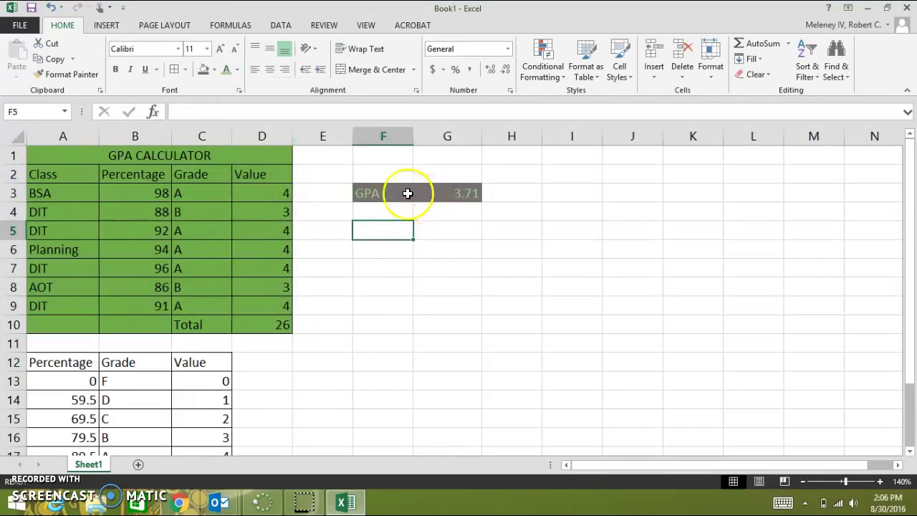
pyautogui.moveTo(368, 188); pyautogui.dragTo(430, 190)
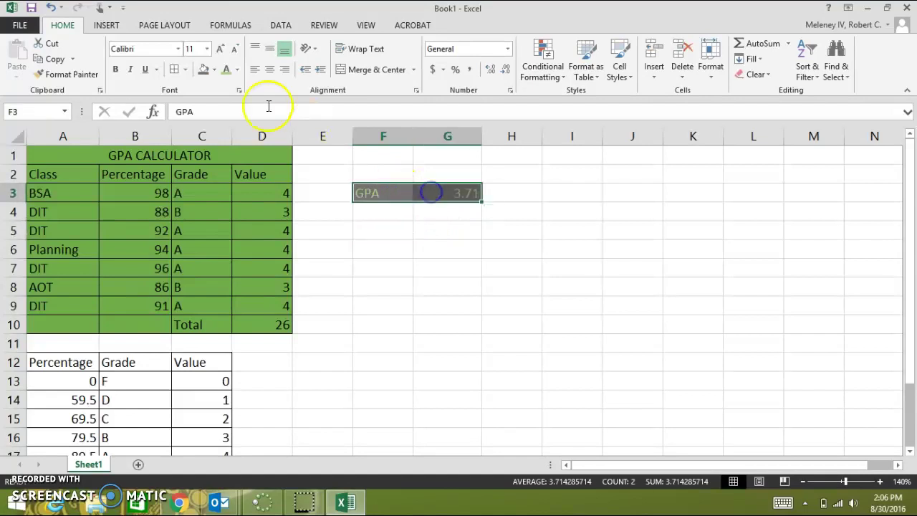
pyautogui.click(401, 281)
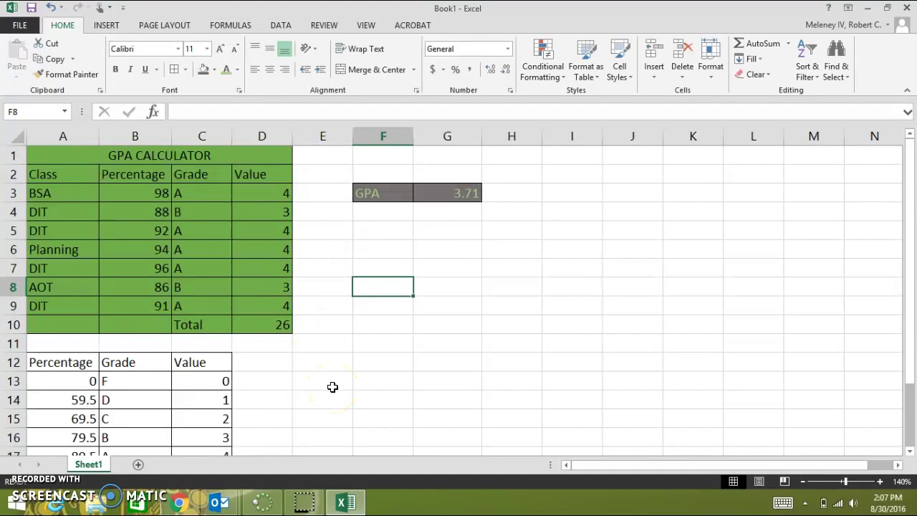
# Save the workbook as GPA Calculator in the AOT folder, replacing the existing file.
pyautogui.click(31, 8)
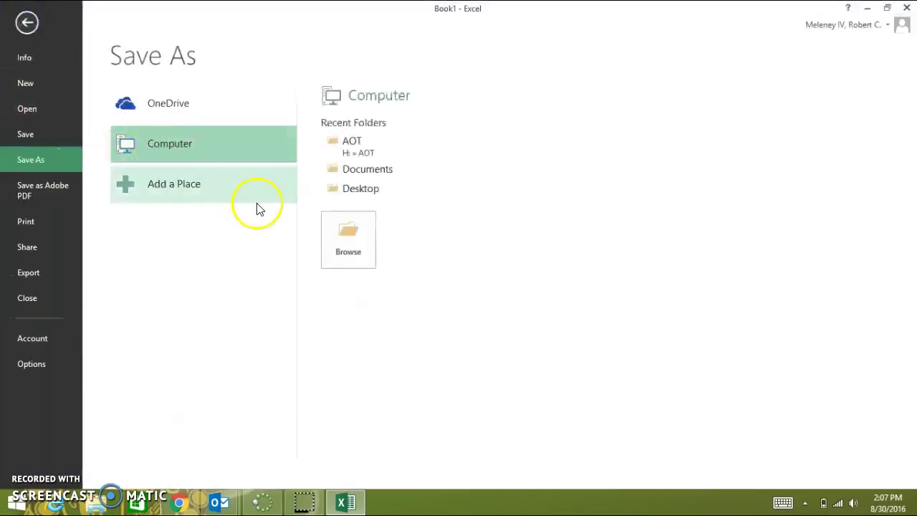
pyautogui.click(358, 152)
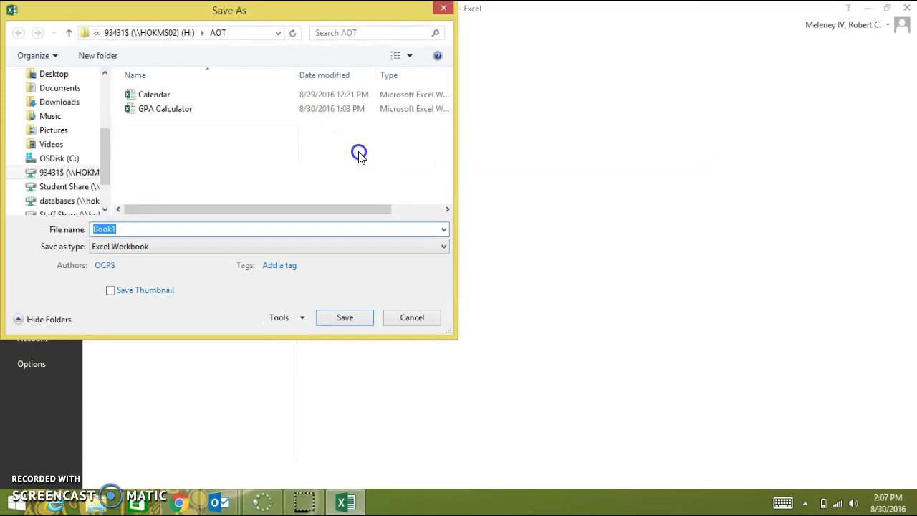
pyautogui.click(189, 114)
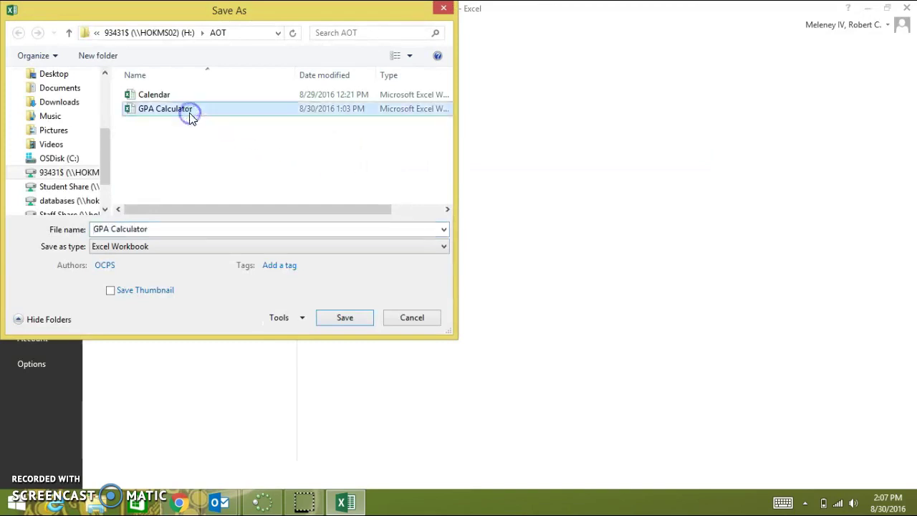
pyautogui.click(344, 317)
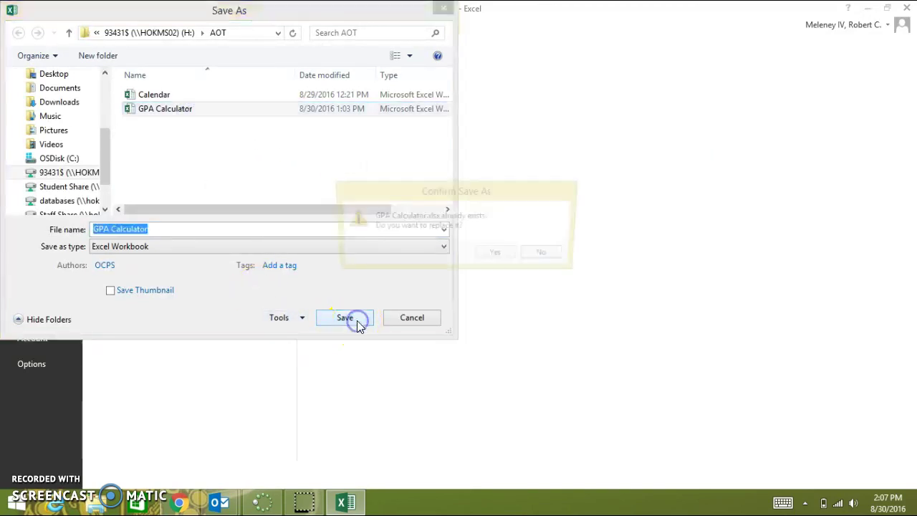
pyautogui.click(499, 256)
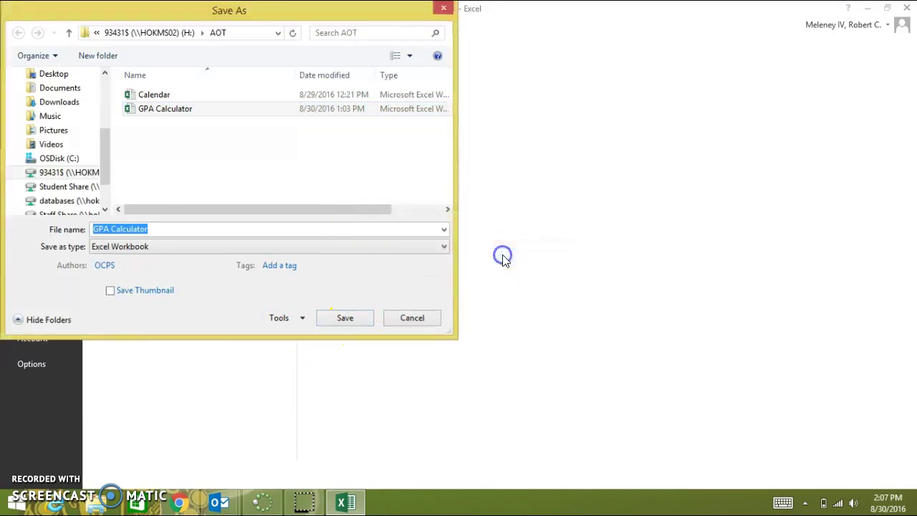